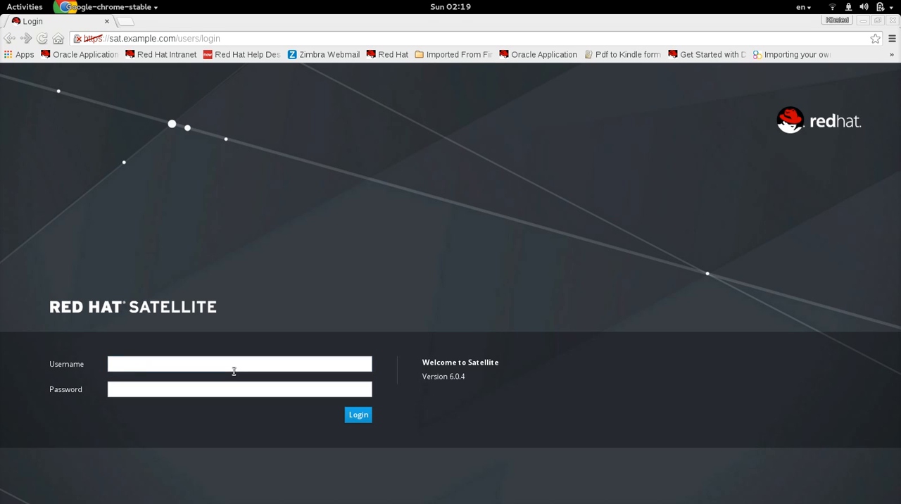
# - Log in to Red Hat Satellite as admin with the account password and open the dashboard overview
pyautogui.click(231, 366)
pyautogui.write('admin')
pyautogui.press('Tab')
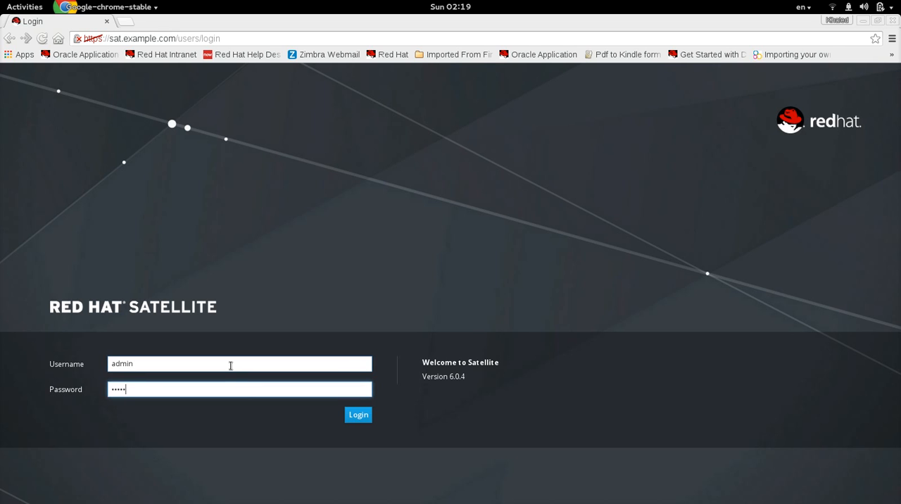
pyautogui.write('changeme')
pyautogui.press('Return')
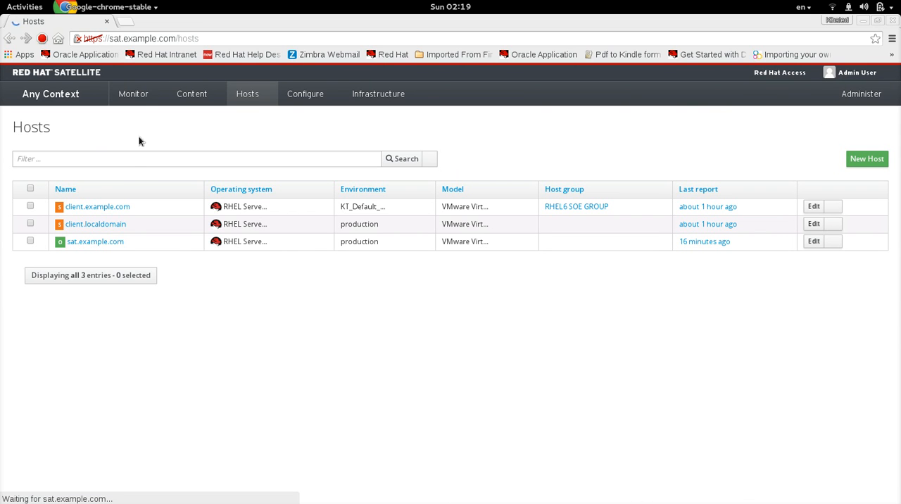
pyautogui.click(133, 93)
pyautogui.click(143, 117)
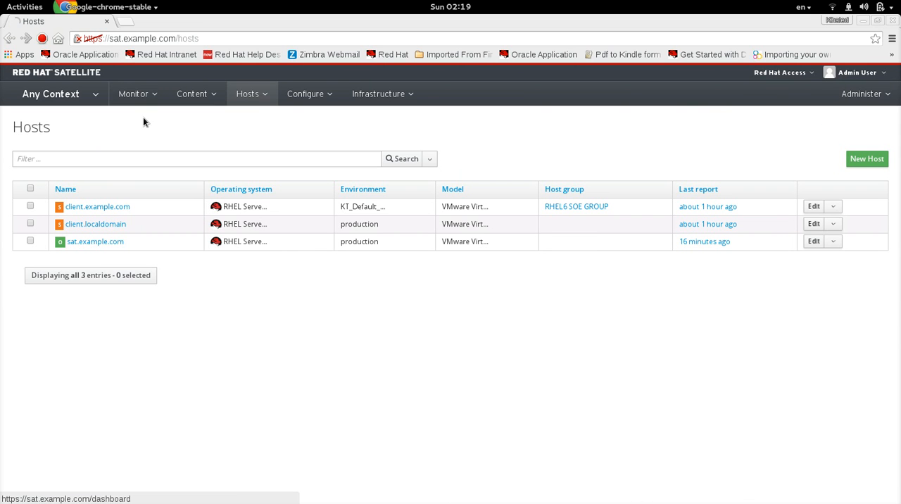
# - Switch to the first terminal session and connect over SSH to sat.example.com using the .ssh/id_rsa.pub key
pyautogui.press('super')
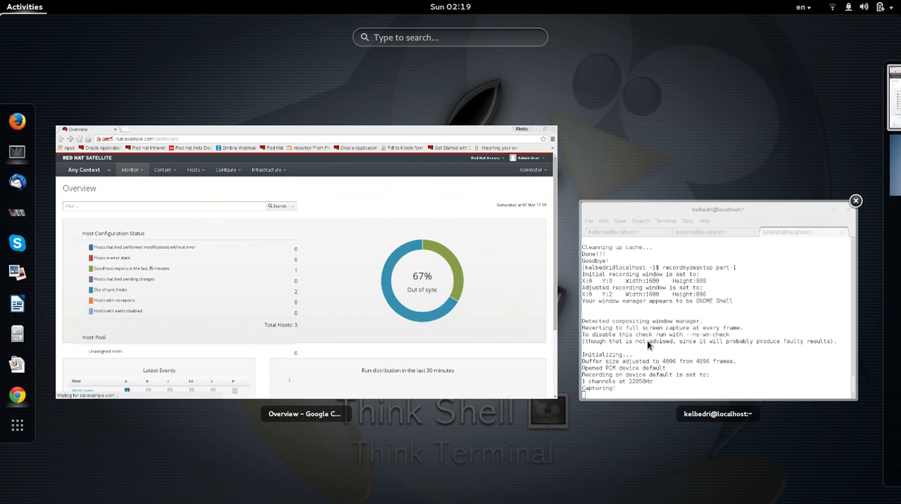
pyautogui.click(648, 340)
pyautogui.click(309, 120)
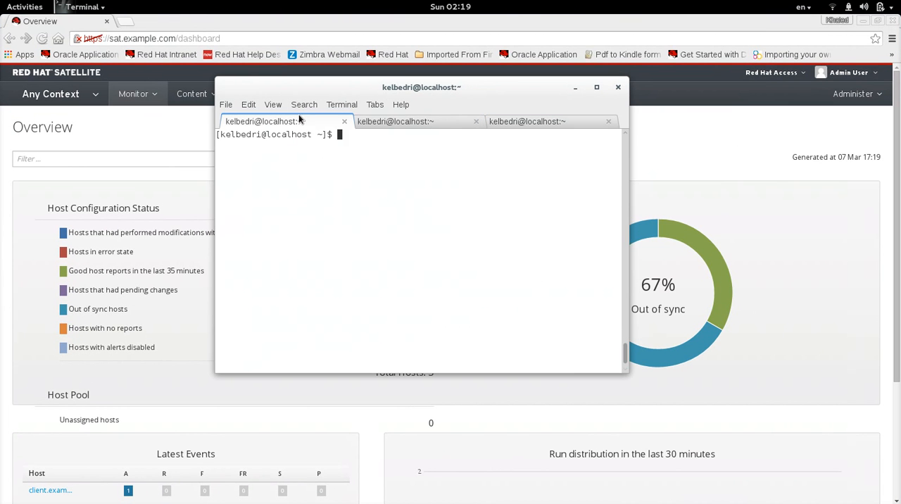
pyautogui.hotkey('ctrl', 'r')
pyautogui.write('ss')
pyautogui.press('Return')
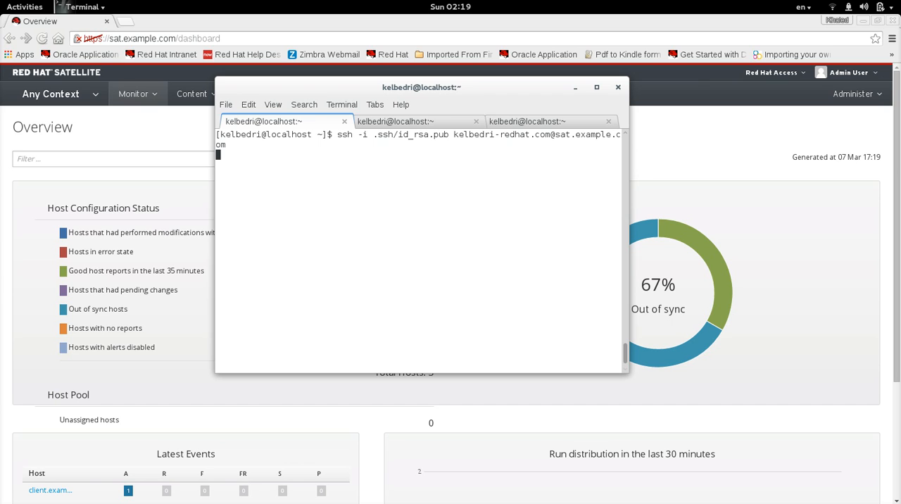
# - Become root on the Satellite server with sudo su -, entering the sudo password
pyautogui.write('sudo su -')
pyautogui.press('Return')
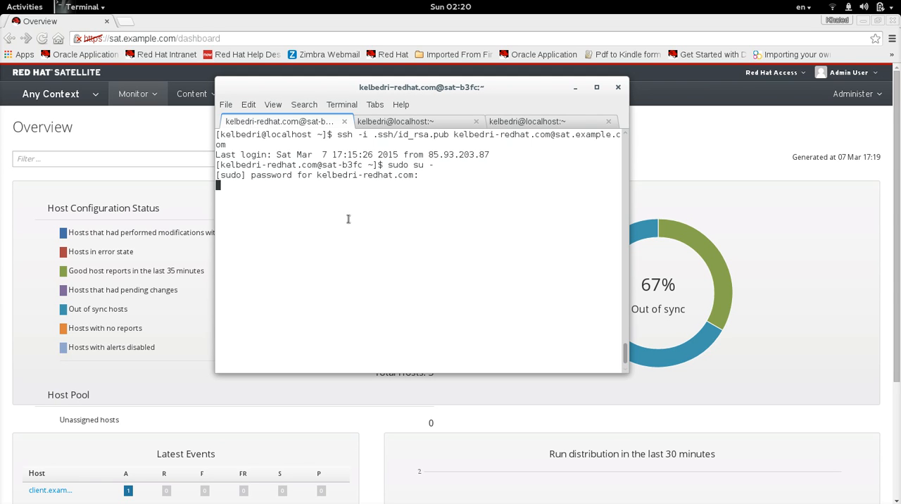
# - In the second terminal session, connect over SSH to client.example.com with the .ssh/id_rsa.pub key and accept continuing the connection
pyautogui.click(400, 125)
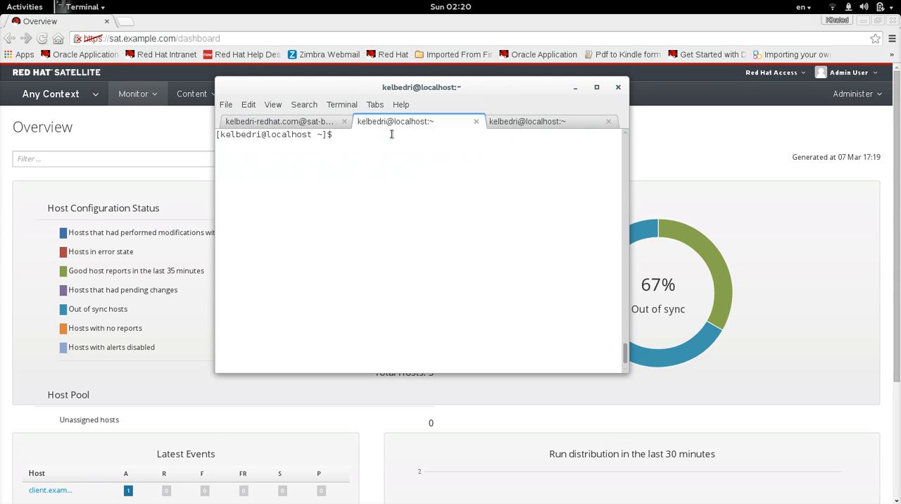
pyautogui.hotkey('ctrl', 'r')
pyautogui.write('ssh')
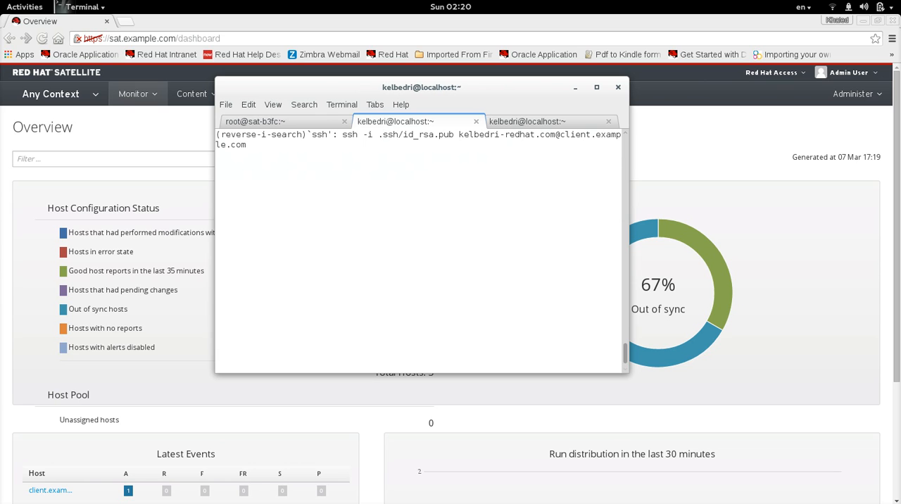
pyautogui.press('Return')
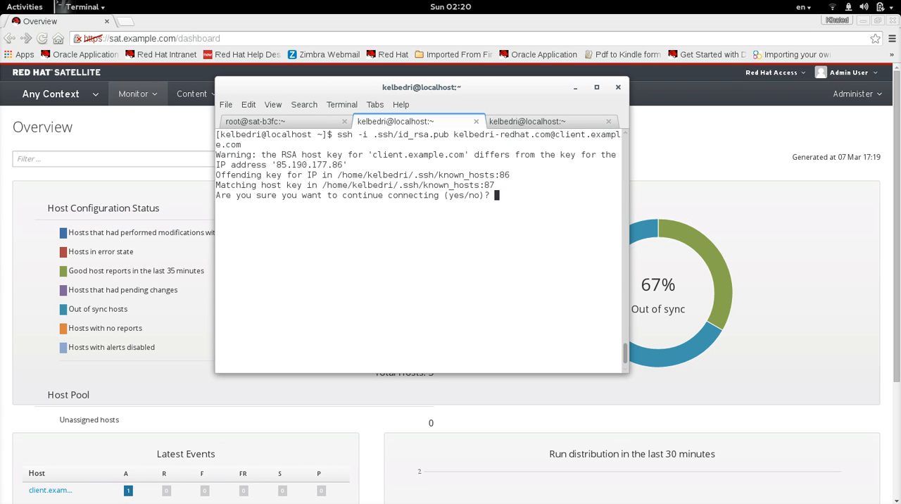
pyautogui.write('yes')
pyautogui.press('Return')
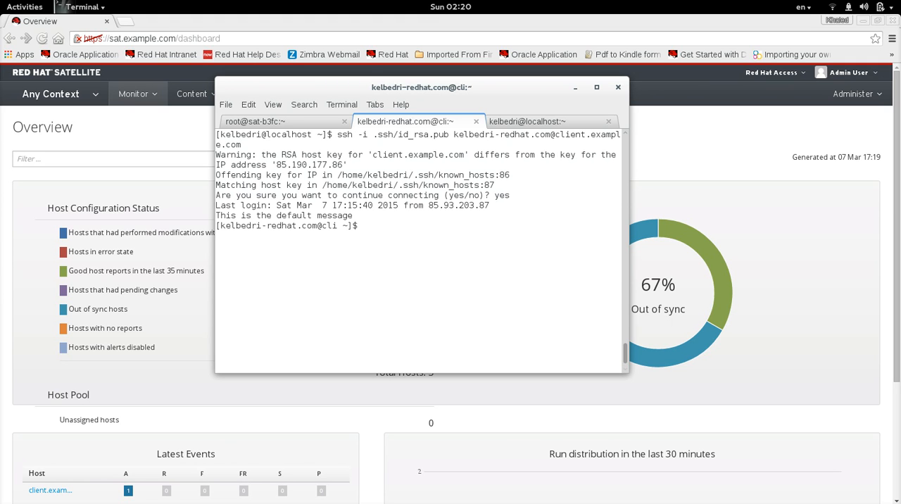
# - Become root on the client machine with sudo su -, entering the sudo password
pyautogui.write('sudo su -')
pyautogui.press('Return')
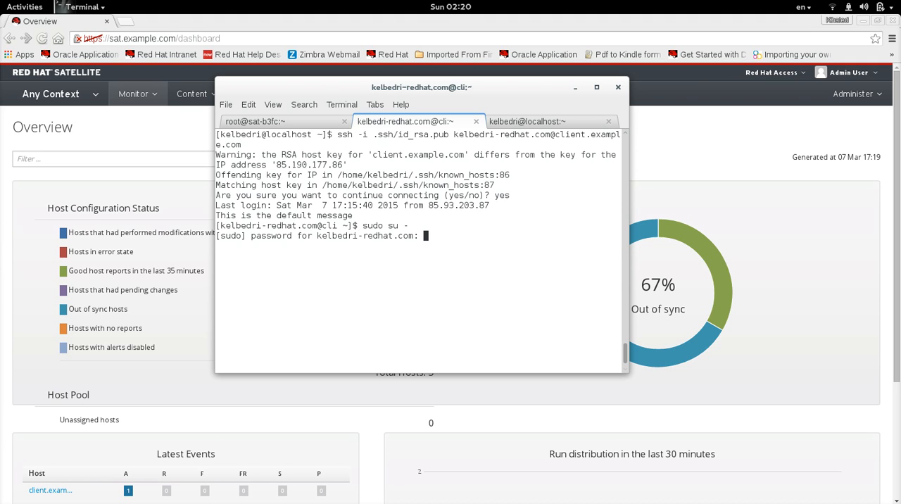
pyautogui.press('Return')
# - Clear the terminal output in both the Satellite server session and the client session
pyautogui.hotkey('ctrl', 'pageup')
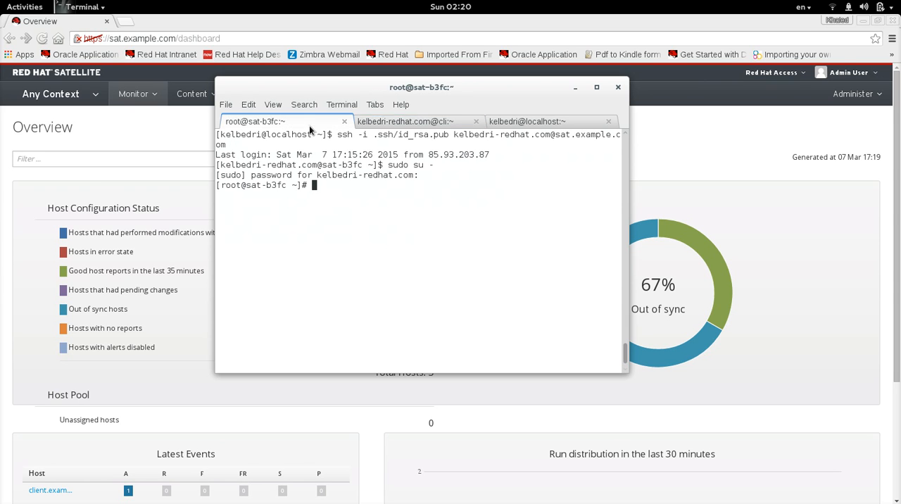
pyautogui.write('clear')
pyautogui.press('Return')
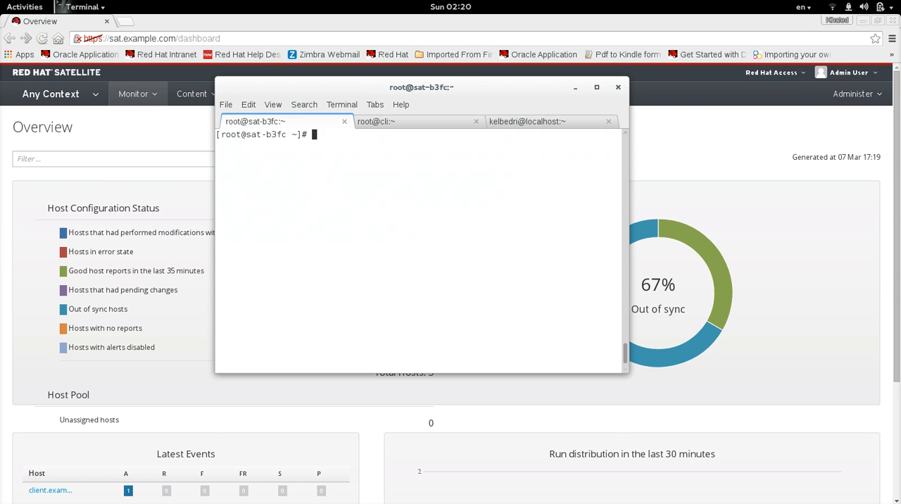
pyautogui.click(400, 124)
pyautogui.write('c')
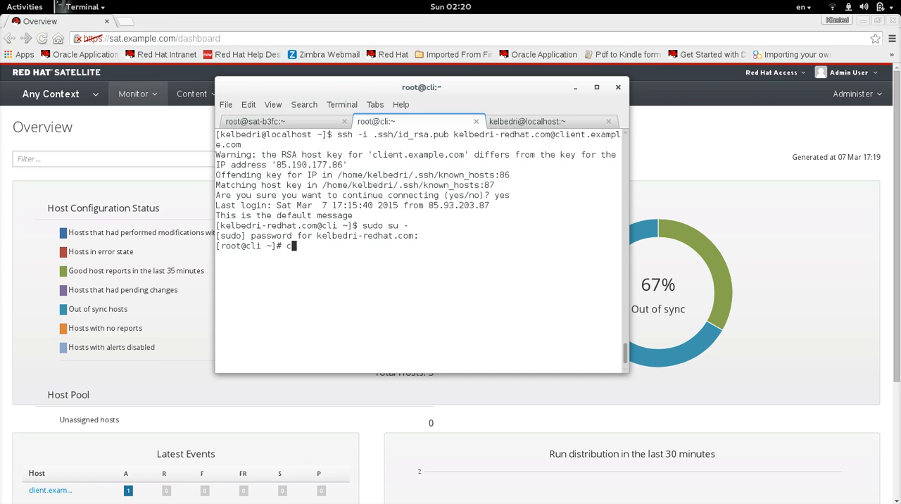
pyautogui.write('lear')
pyautogui.press('Return')
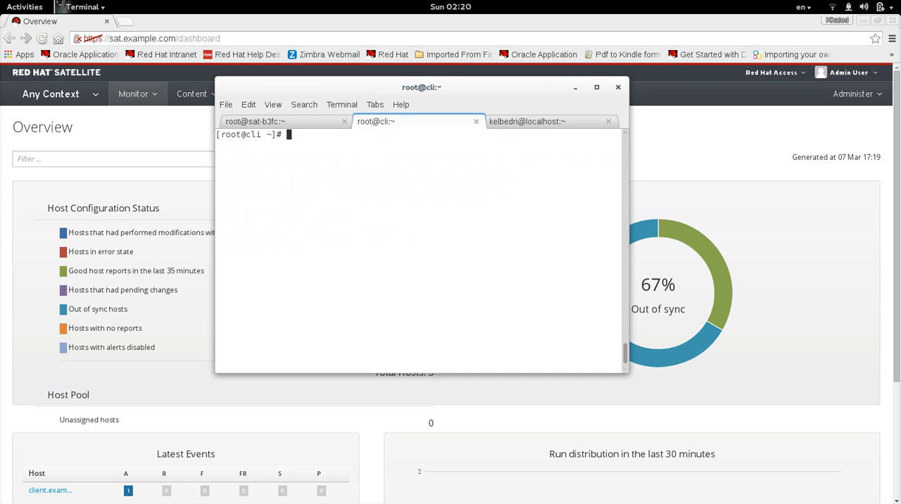
# - Switch back to the Satellite web interface in the browser and open the Red Hat Repositories page
pyautogui.click(189, 119)
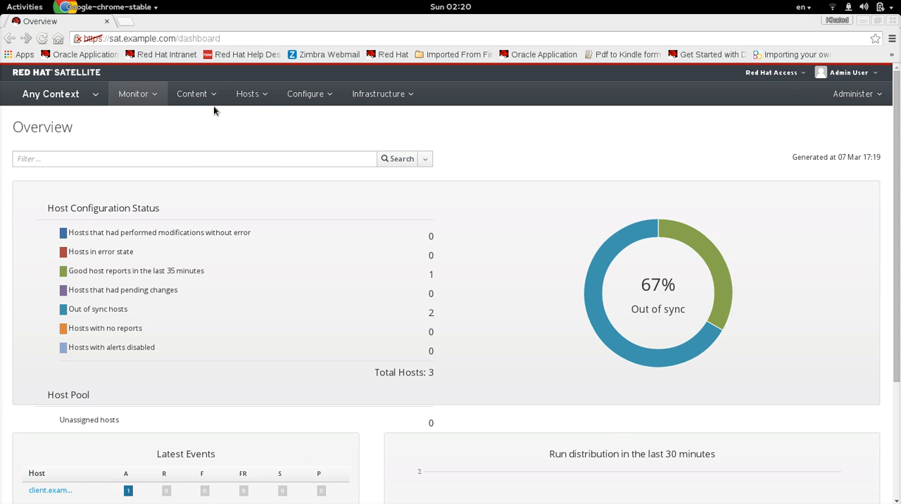
pyautogui.click(213, 105)
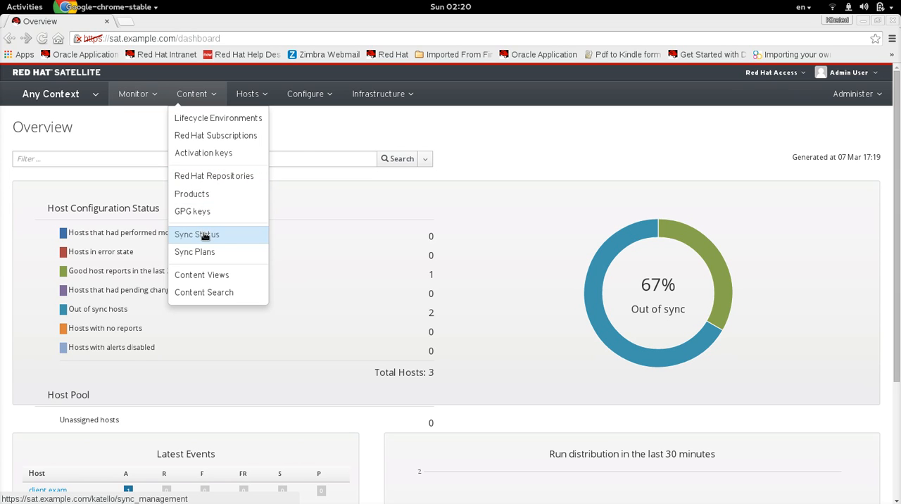
pyautogui.click(220, 177)
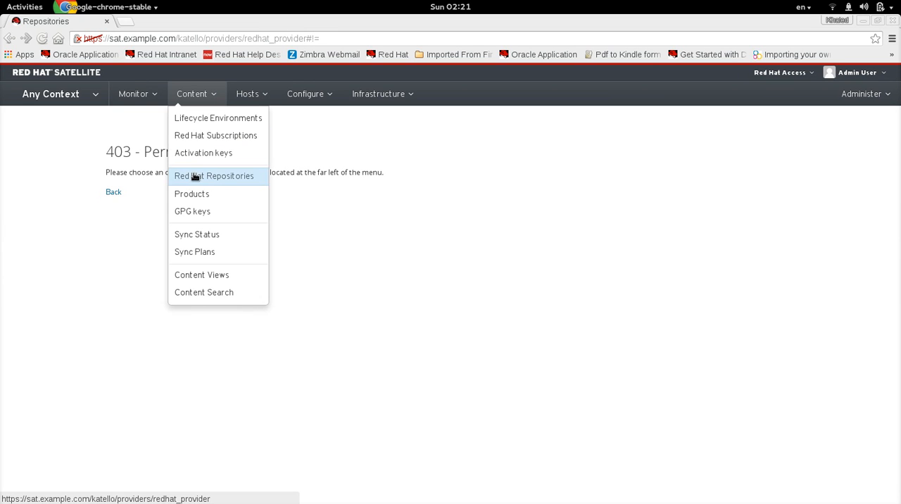
# - Set the Satellite context to Default_Organization and Default_Location
pyautogui.moveTo(86, 113)
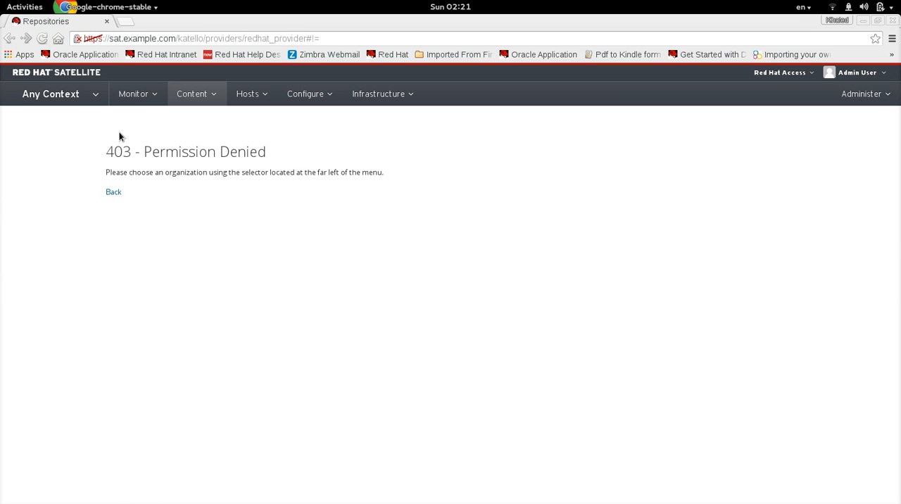
pyautogui.click(103, 107)
pyautogui.moveTo(91, 135)
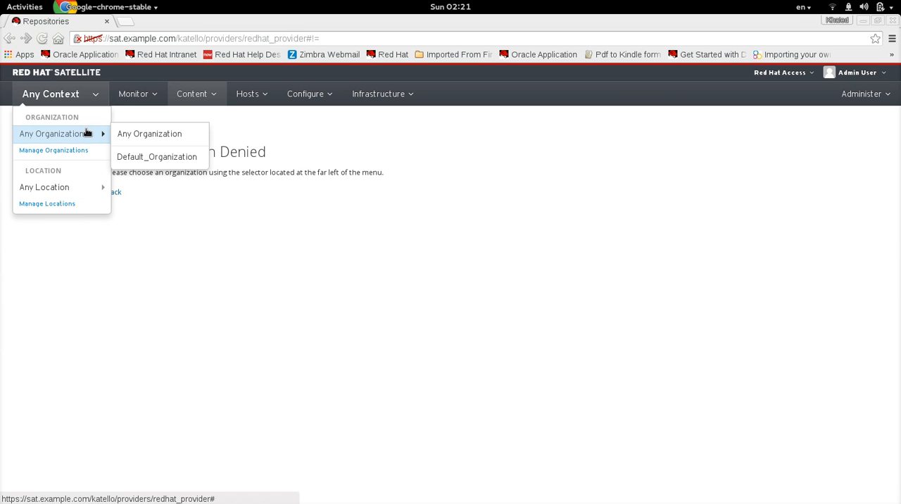
pyautogui.click(149, 159)
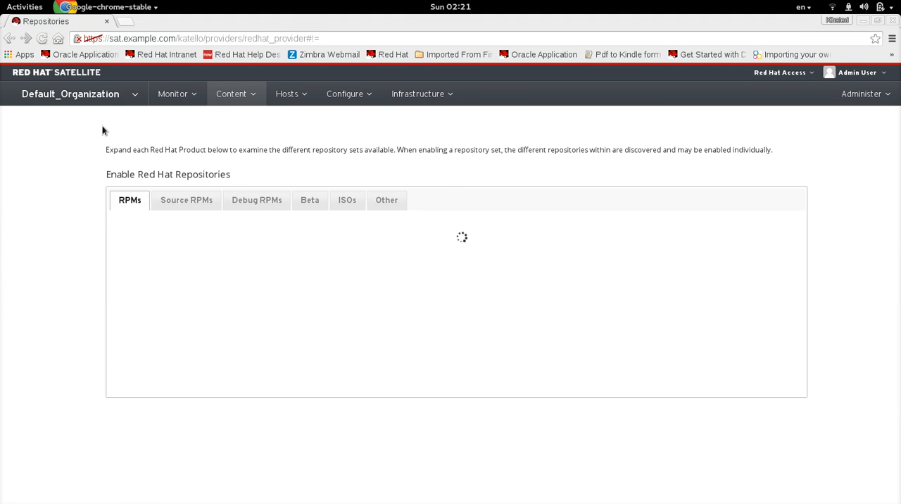
pyautogui.moveTo(128, 100)
pyautogui.moveTo(78, 187)
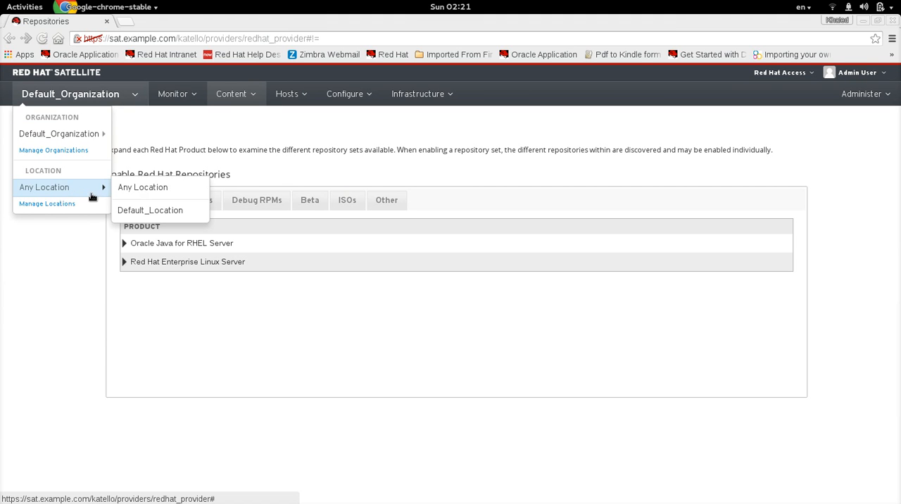
pyautogui.click(145, 208)
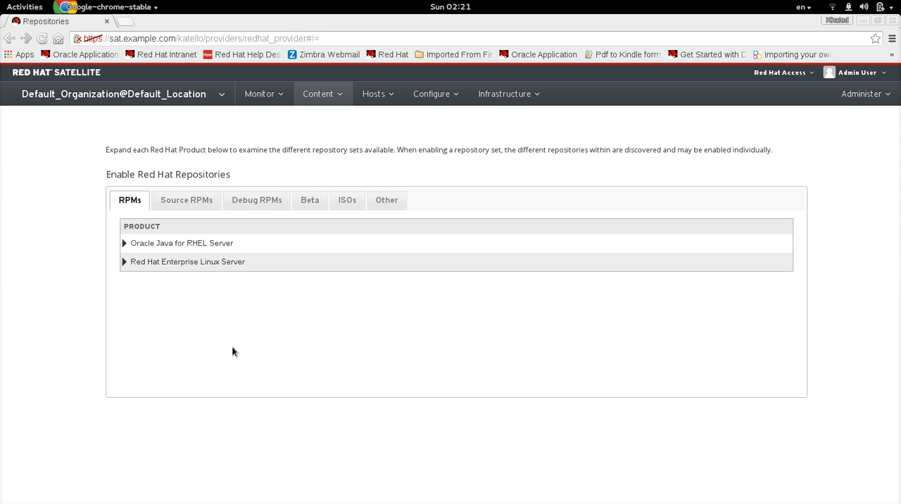
# - Examine the enabled status of the Red Hat Enterprise Linux 6 Server Kickstart, RPMs, RH Common and Extras repositories
pyautogui.click(125, 262)
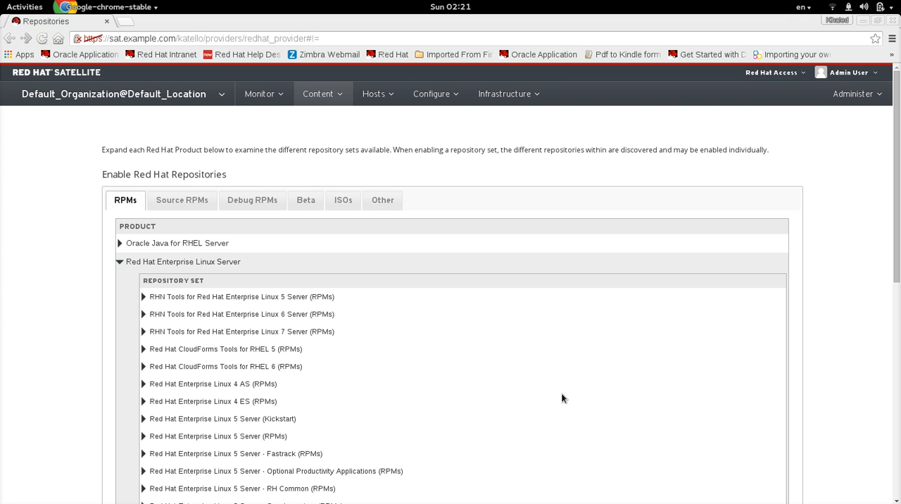
pyautogui.moveTo(899, 231); pyautogui.dragTo(899, 315)
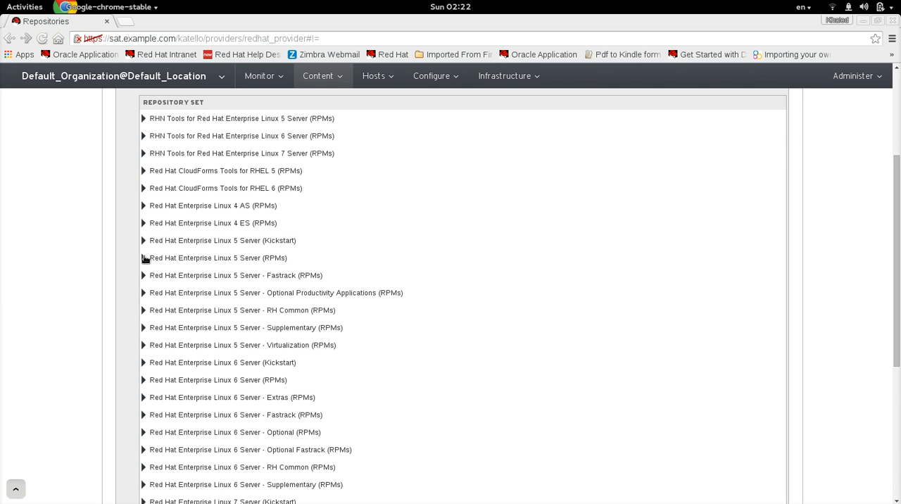
pyautogui.click(143, 363)
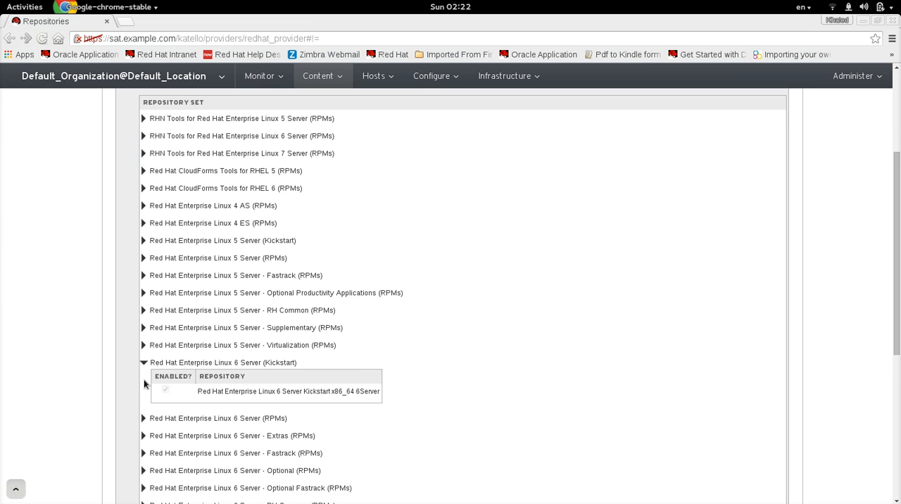
pyautogui.click(143, 418)
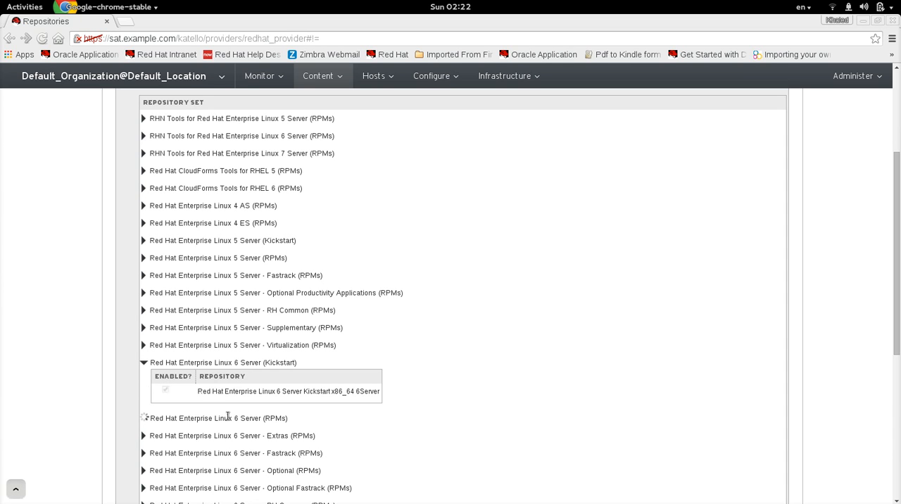
pyautogui.moveTo(896, 334); pyautogui.dragTo(769, 400)
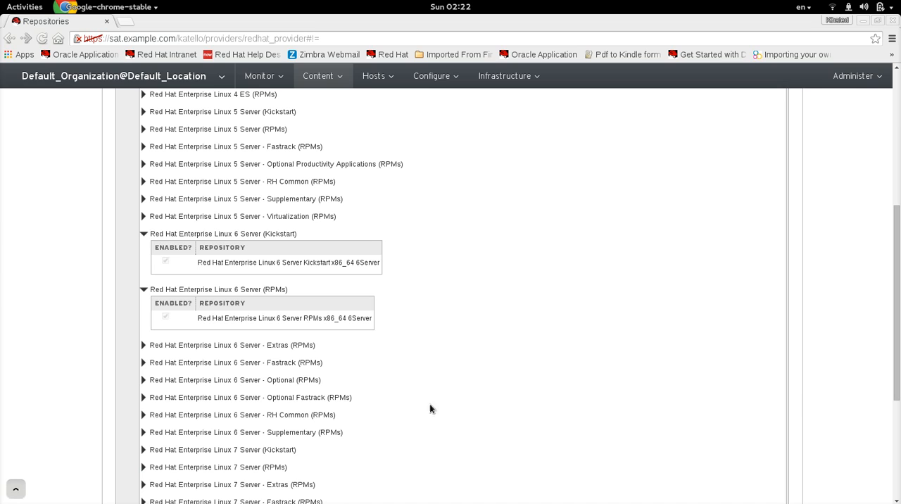
pyautogui.click(143, 415)
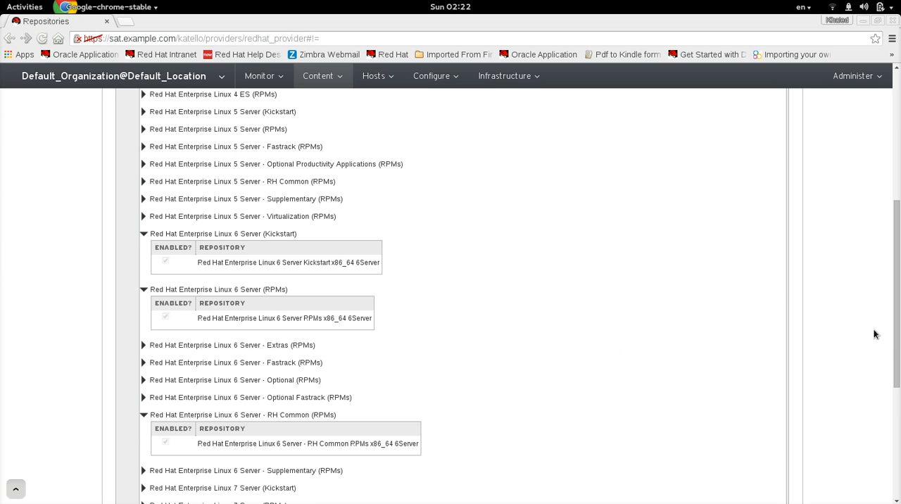
pyautogui.moveTo(896, 345); pyautogui.dragTo(875, 386)
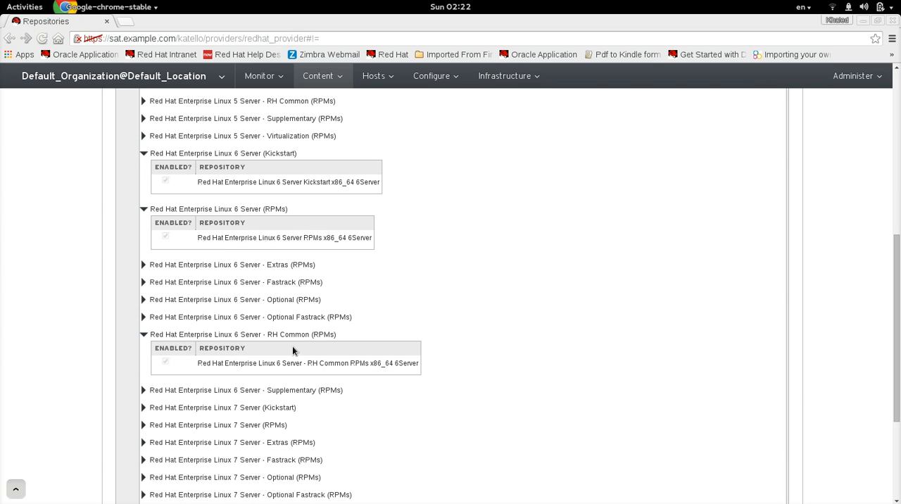
pyautogui.click(145, 266)
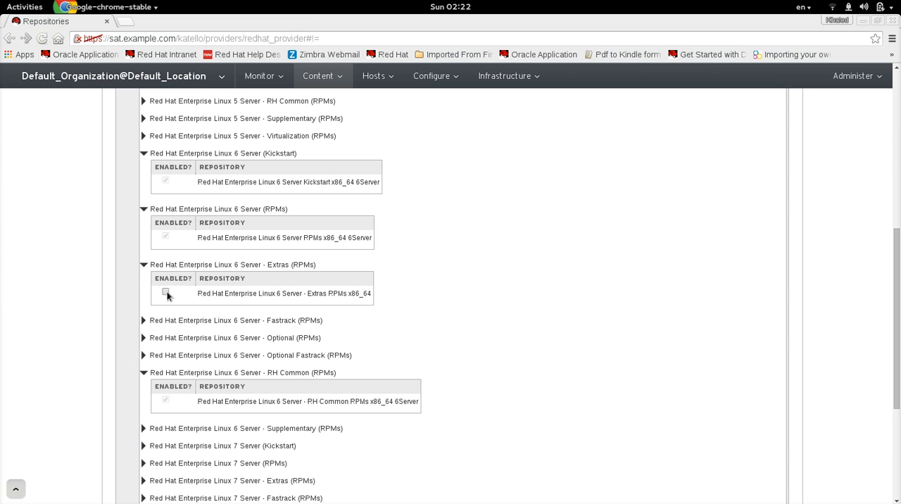
pyautogui.click(144, 265)
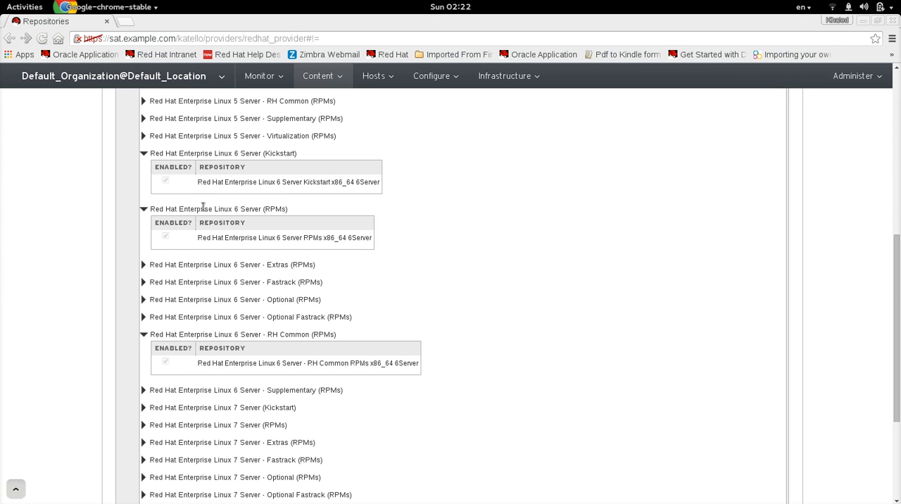
# - Open the Sync Status page and examine the sync results of the Red Hat Enterprise Linux Server 6Server x86_64 and Wordpress repositories
pyautogui.moveTo(898, 408); pyautogui.dragTo(898, 279)
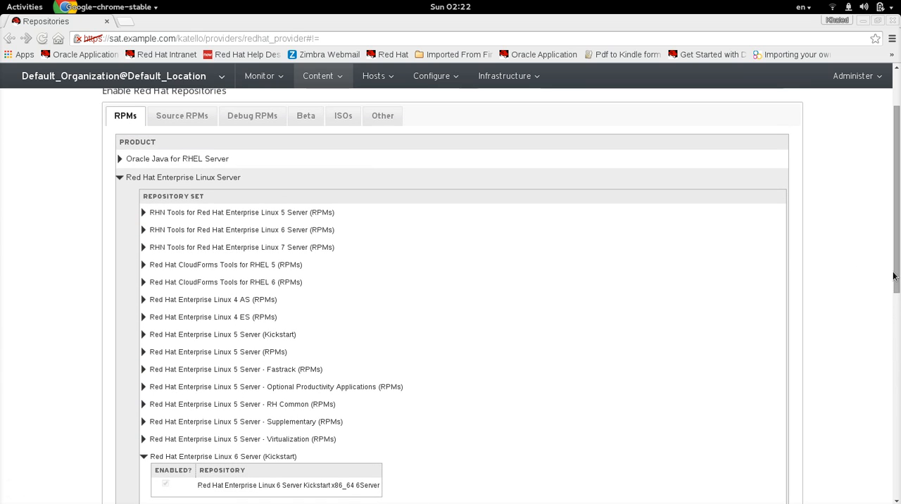
pyautogui.click(347, 83)
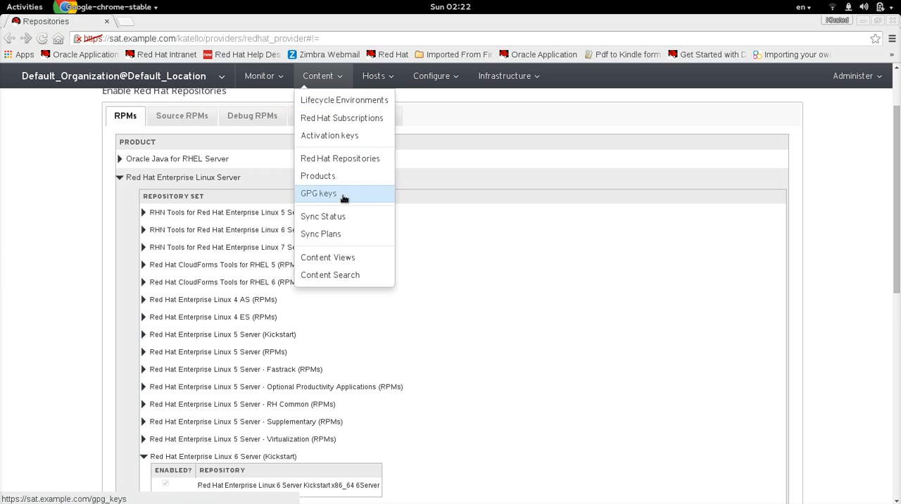
pyautogui.click(342, 220)
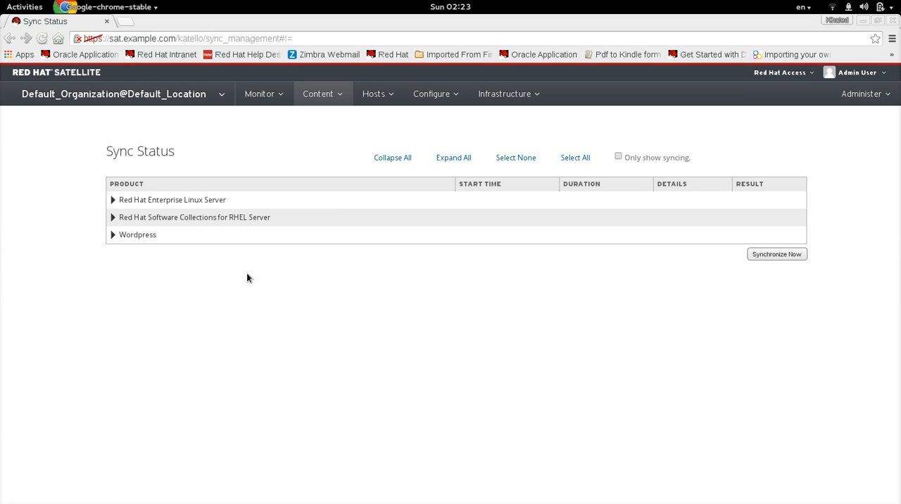
pyautogui.click(112, 201)
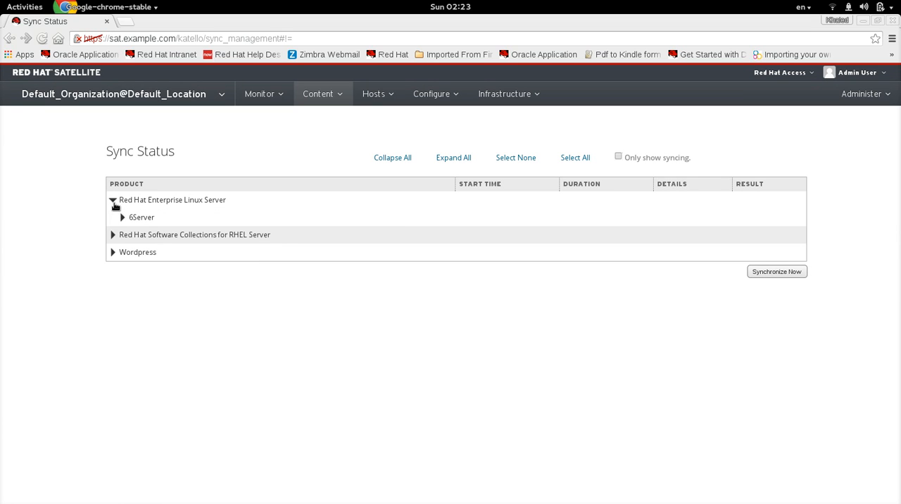
pyautogui.click(123, 218)
pyautogui.click(131, 235)
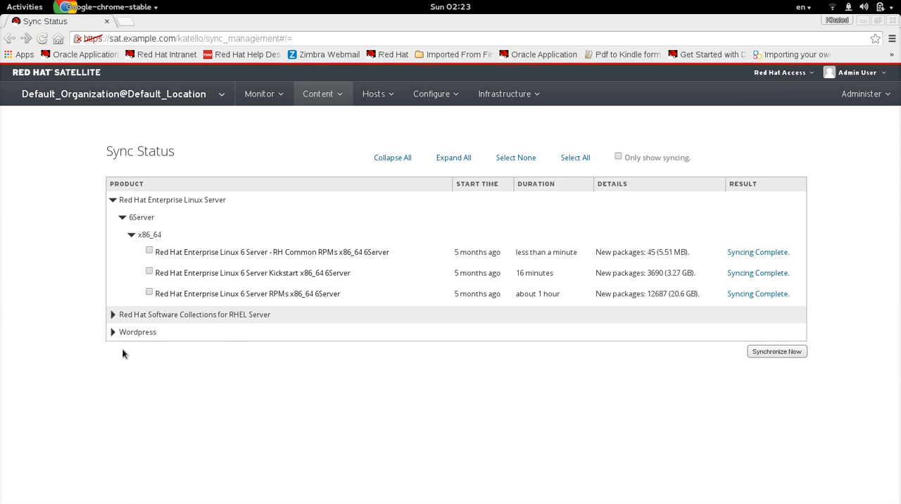
pyautogui.click(114, 333)
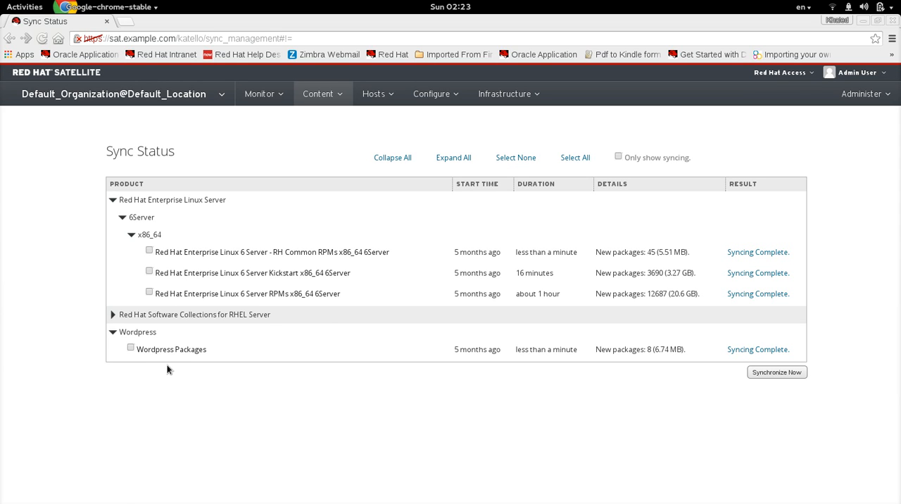
pyautogui.click(114, 334)
# - Open the Sync Plans page, view the form for a new sync plan and close it without saving
pyautogui.click(339, 98)
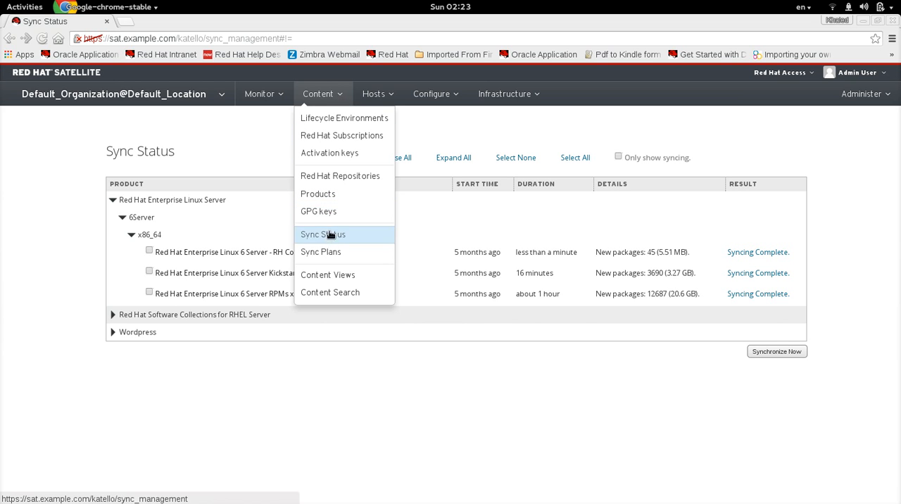
pyautogui.click(329, 252)
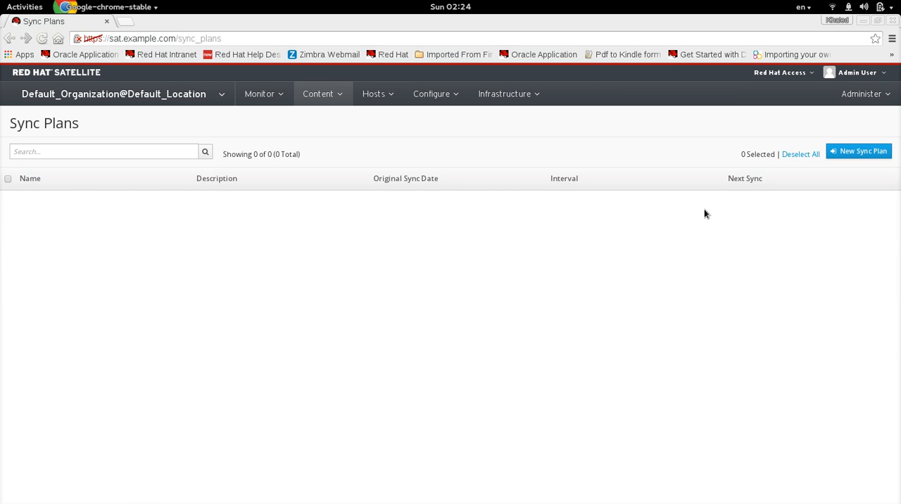
pyautogui.click(876, 156)
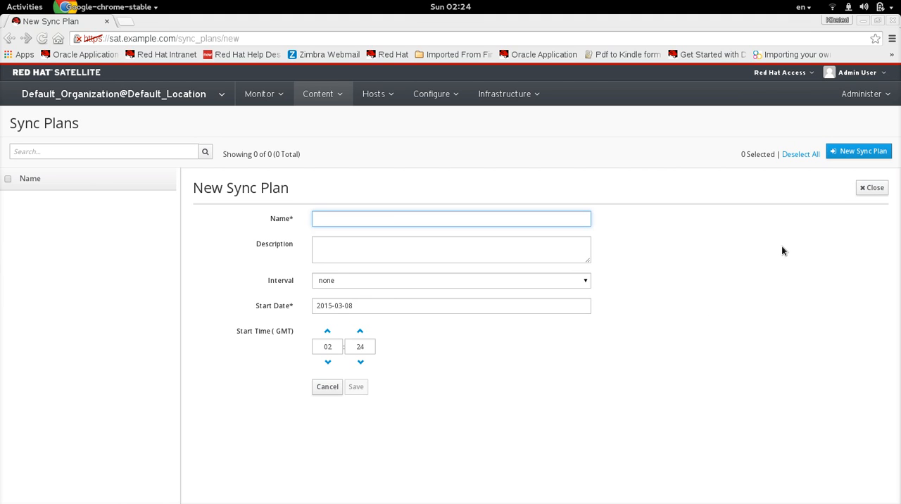
pyautogui.click(872, 188)
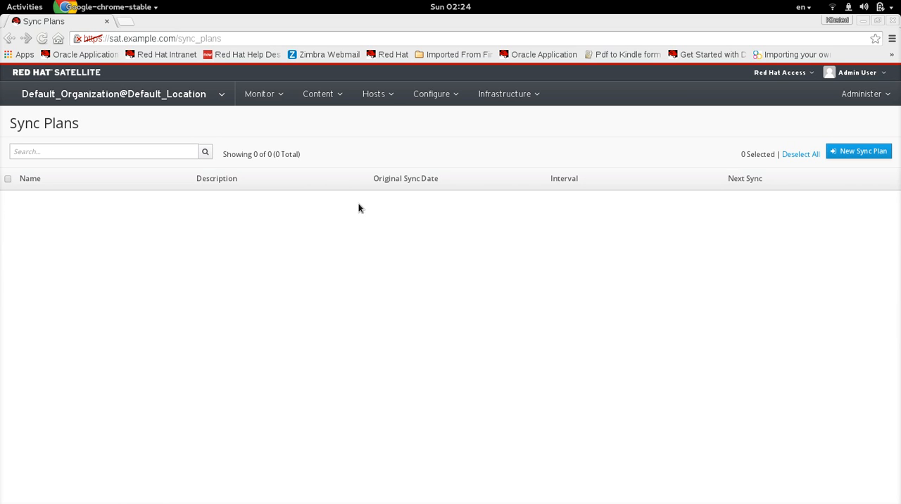
# - Open the content host client.example.com and examine its content view, environment, subscriptions, host properties, networking and installed products
pyautogui.click(320, 94)
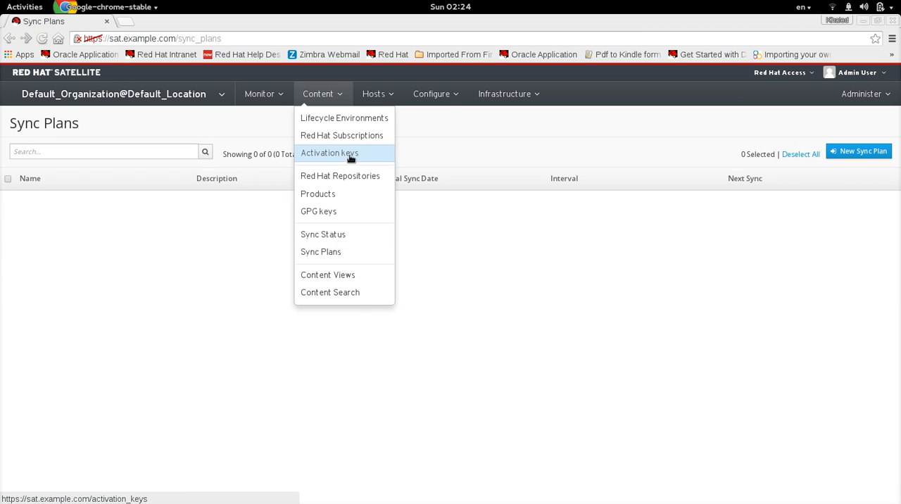
pyautogui.moveTo(378, 99)
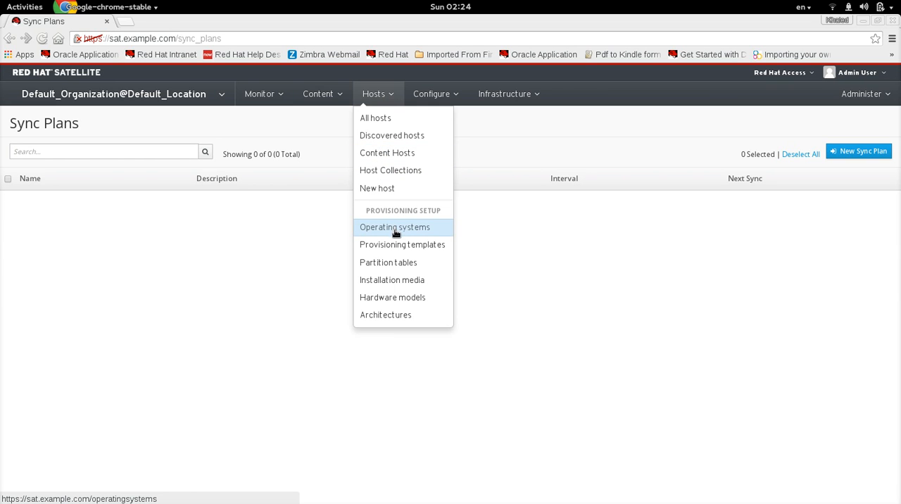
pyautogui.moveTo(318, 98)
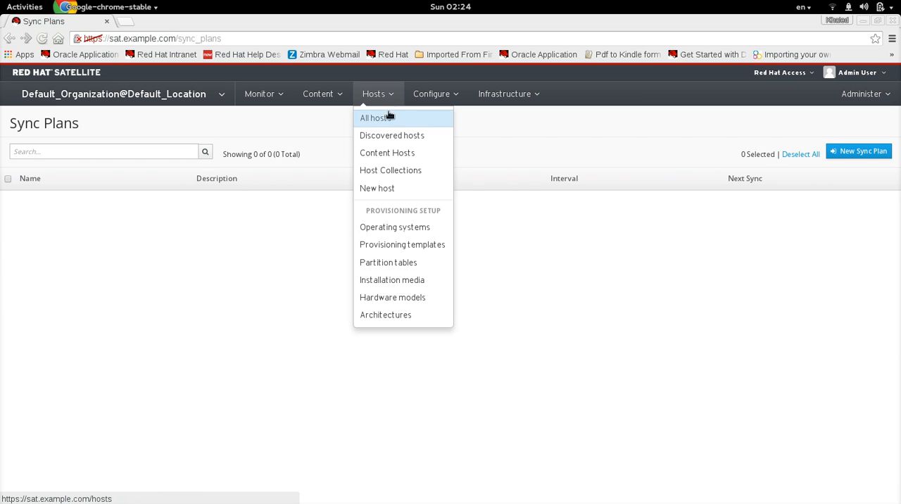
pyautogui.click(388, 160)
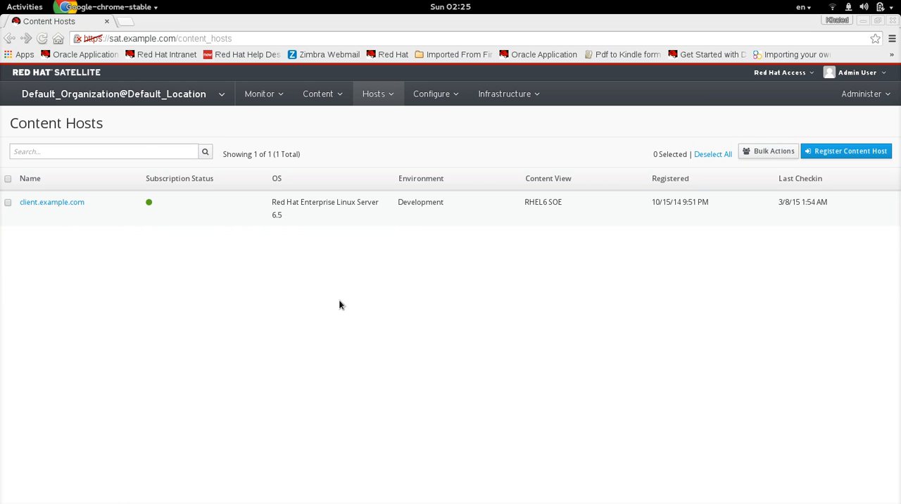
pyautogui.click(69, 203)
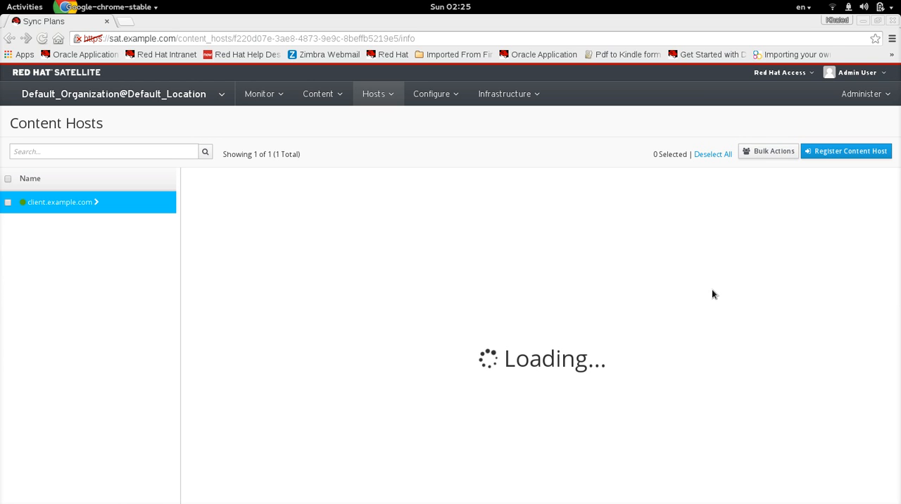
pyautogui.scroll(-1, 807, 294)
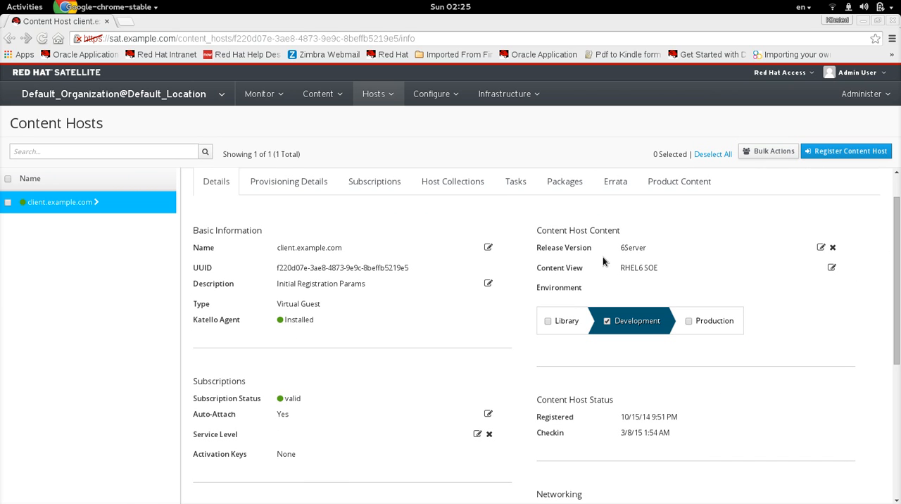
pyautogui.moveTo(896, 274); pyautogui.dragTo(897, 343)
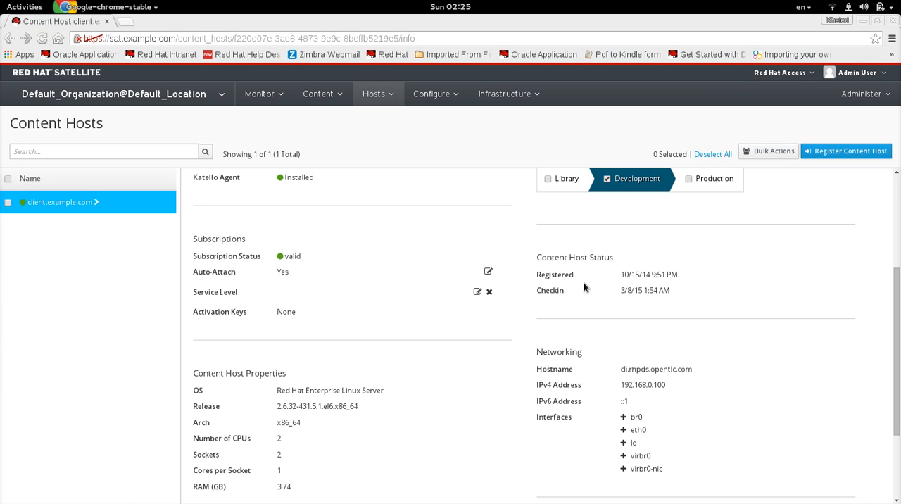
pyautogui.moveTo(892, 308); pyautogui.dragTo(888, 349)
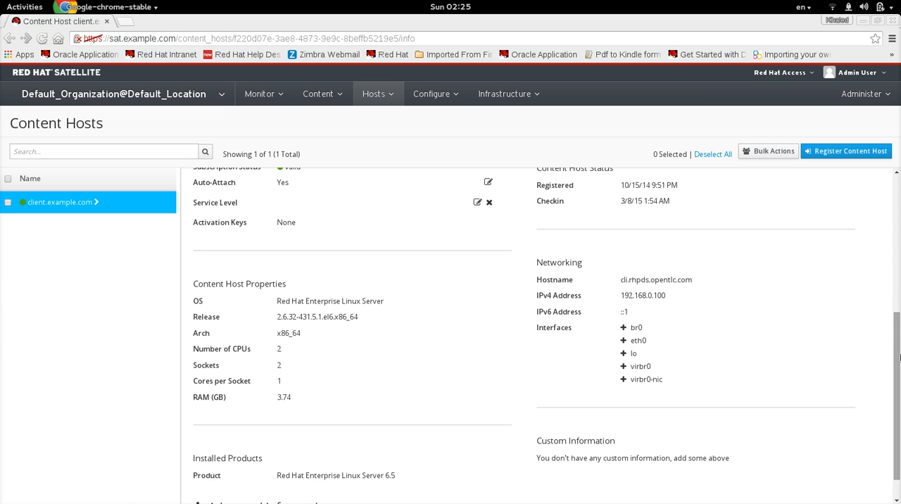
pyautogui.scroll(-1, 897, 359)
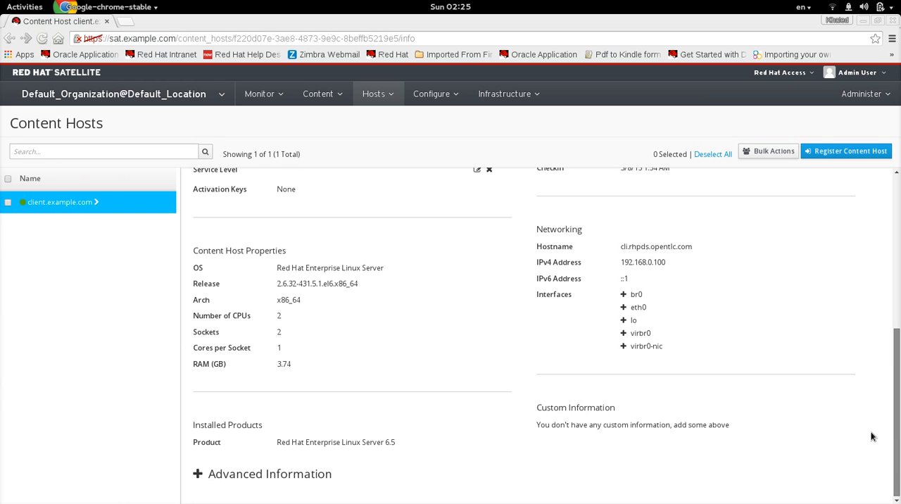
pyautogui.scroll(9, 863, 388)
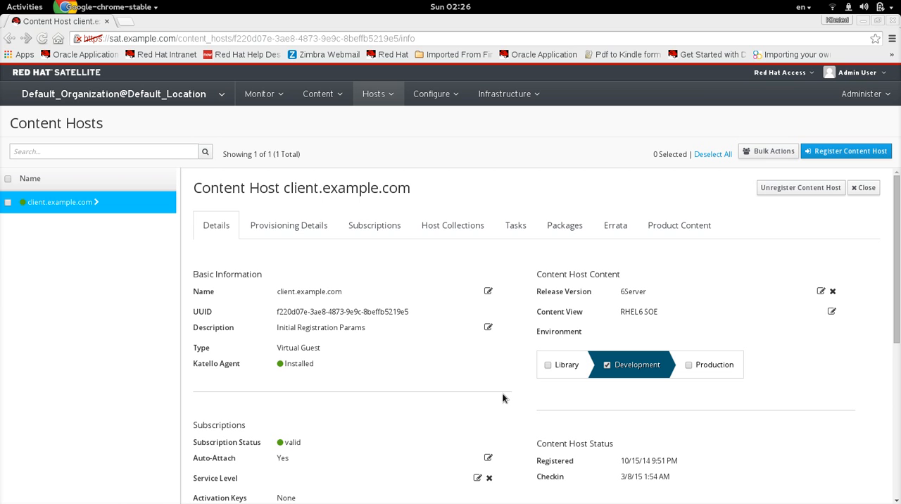
# - Switch to the client's terminal session and list its attached subscriptions with subscription-manager list --consumed
pyautogui.press('super')
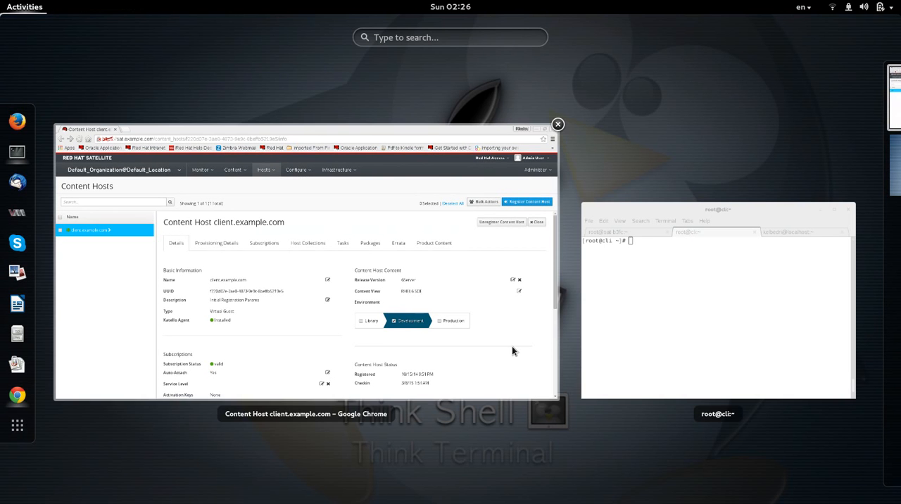
pyautogui.click(638, 339)
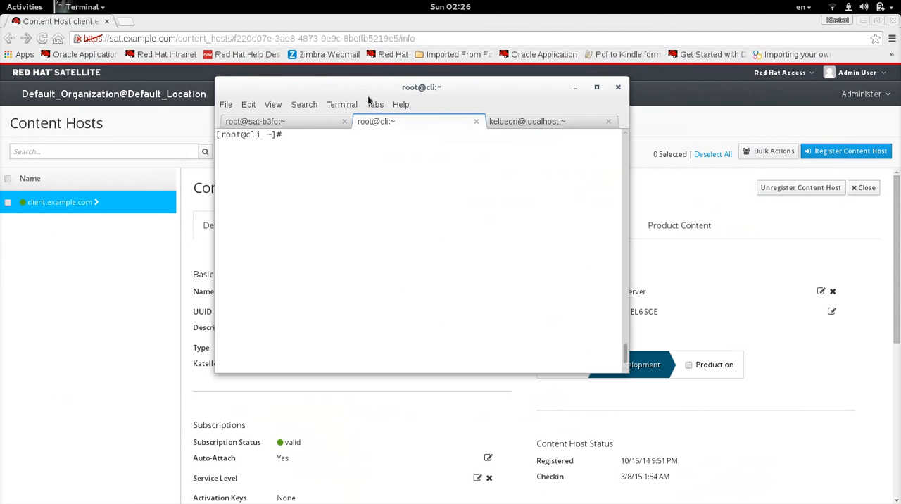
pyautogui.press('Return')
pyautogui.press('Return')
pyautogui.press('Return')
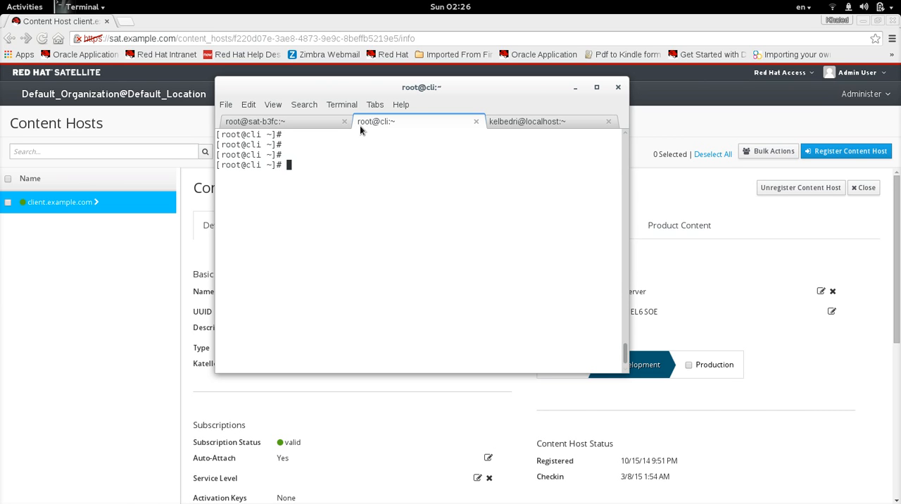
pyautogui.write('subscription-manager ')
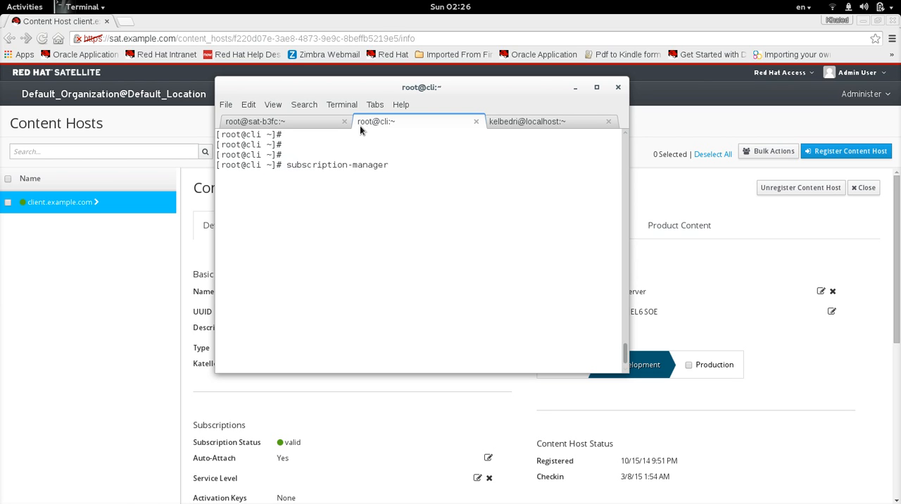
pyautogui.write('list --consumed')
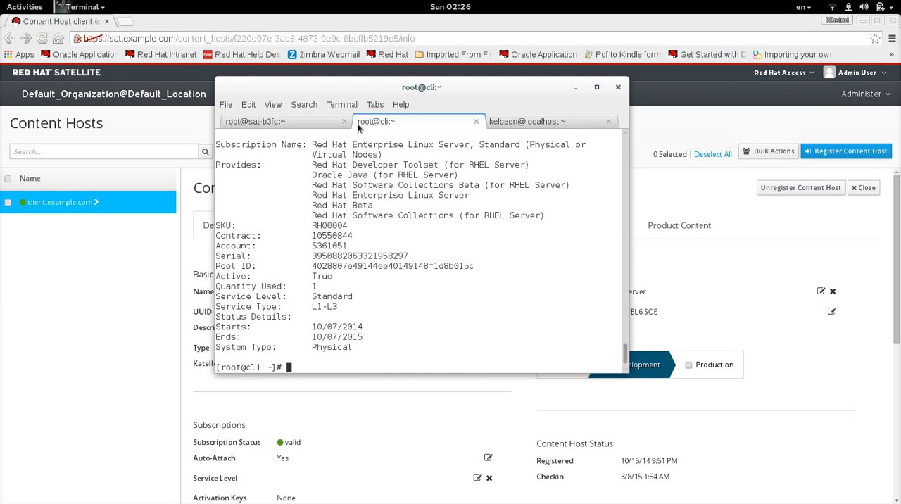
# - Examine the consumed subscriptions output, highlighting the Satellite Class and Red Hat Enterprise Linux Server subscription names
pyautogui.moveTo(624, 360); pyautogui.dragTo(614, 347)
pyautogui.moveTo(311, 185); pyautogui.dragTo(388, 185)
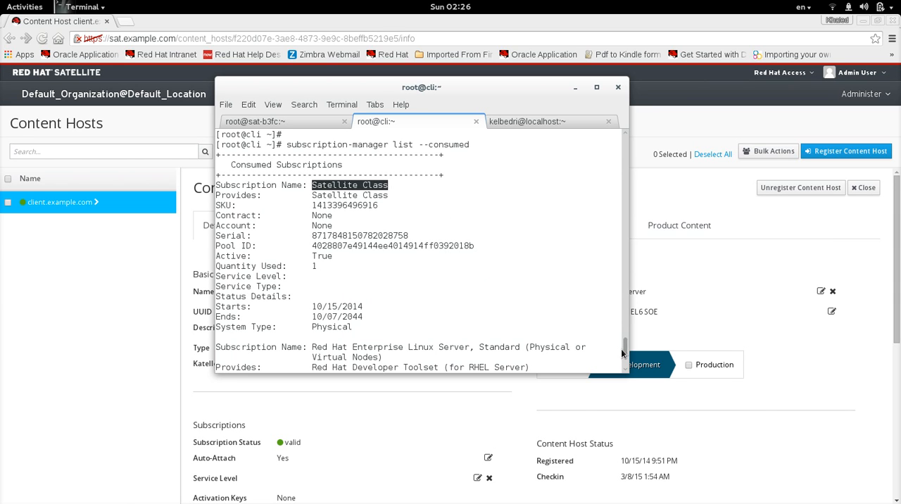
pyautogui.moveTo(624, 351); pyautogui.dragTo(624, 365)
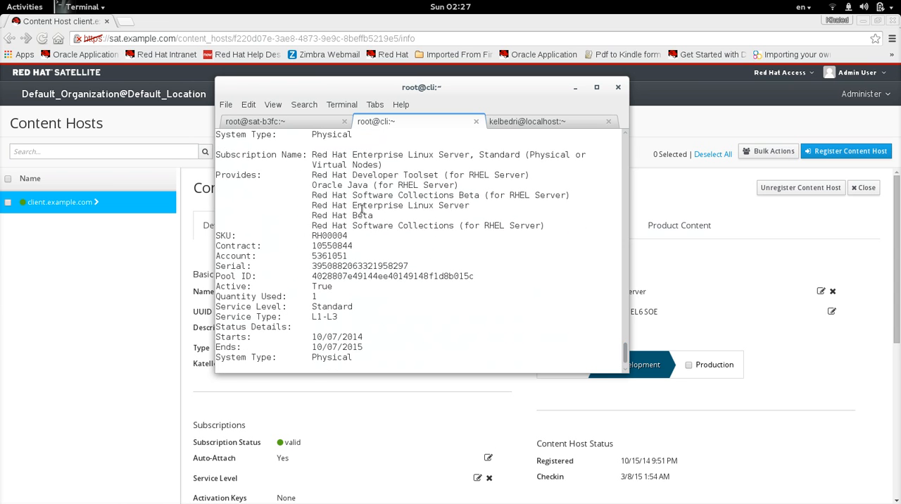
pyautogui.moveTo(315, 155); pyautogui.dragTo(519, 155)
pyautogui.moveTo(626, 358); pyautogui.dragTo(626, 369)
pyautogui.press('Return')
pyautogui.press('Return')
pyautogui.press('Return')
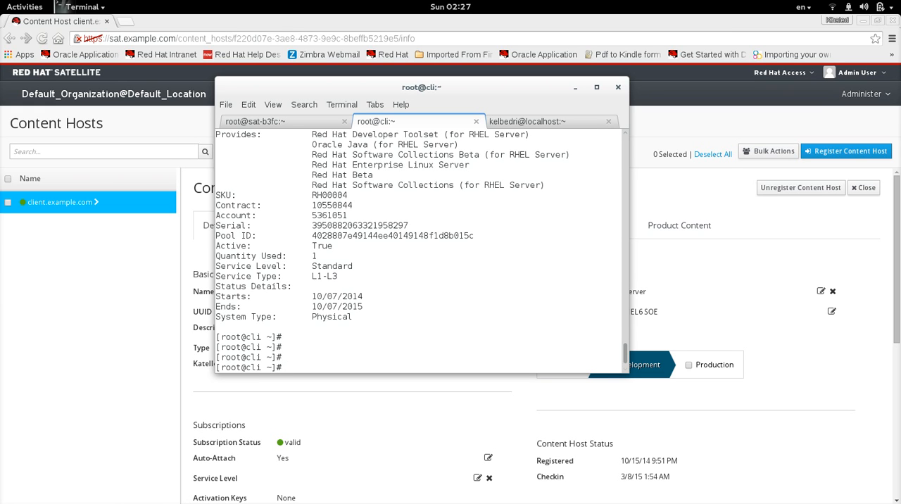
# - List the repositories available to the client with subscription-manager repos
pyautogui.write('subsc')
pyautogui.press('Tab')
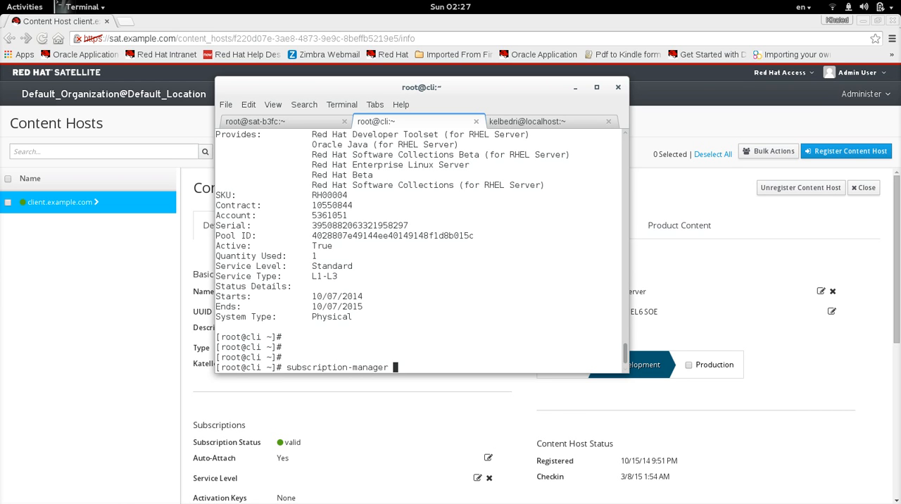
pyautogui.write('repos')
pyautogui.press('Return')
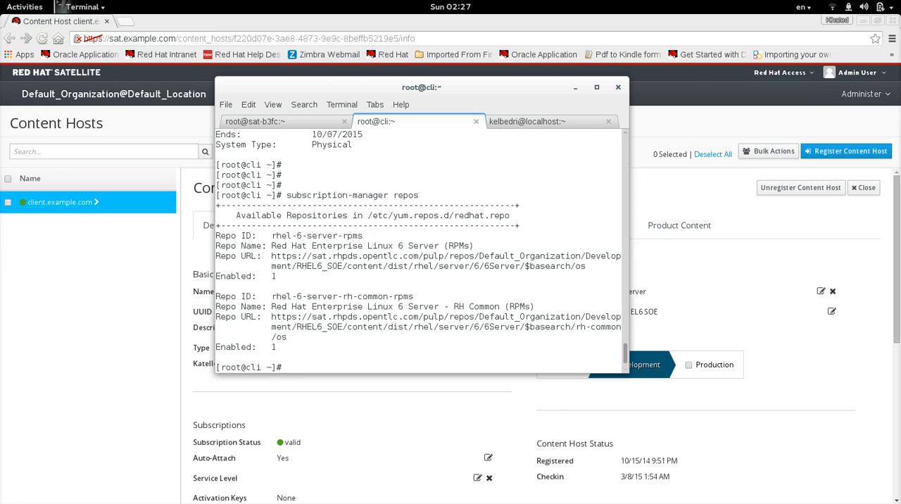
# - Disable the rhel-6-server-rh-common-rpms repository on the client with subscription-manager repos --disable
pyautogui.write('subscr')
pyautogui.press('Tab')
pyautogui.write('repos')
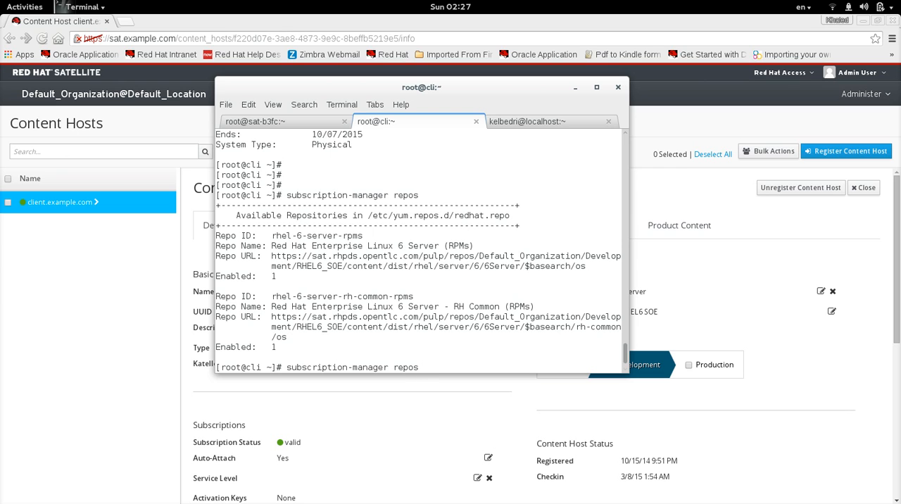
pyautogui.write('--disable')
pyautogui.doubleClick(393, 298)
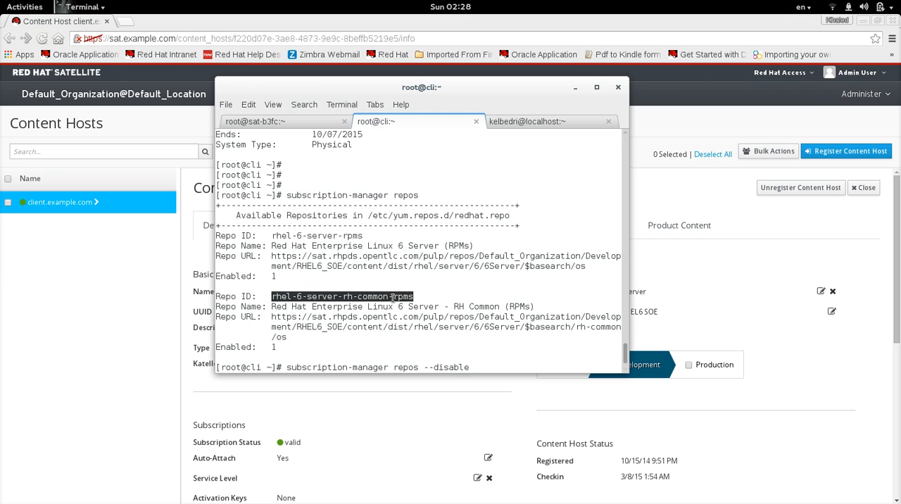
pyautogui.click(511, 341)
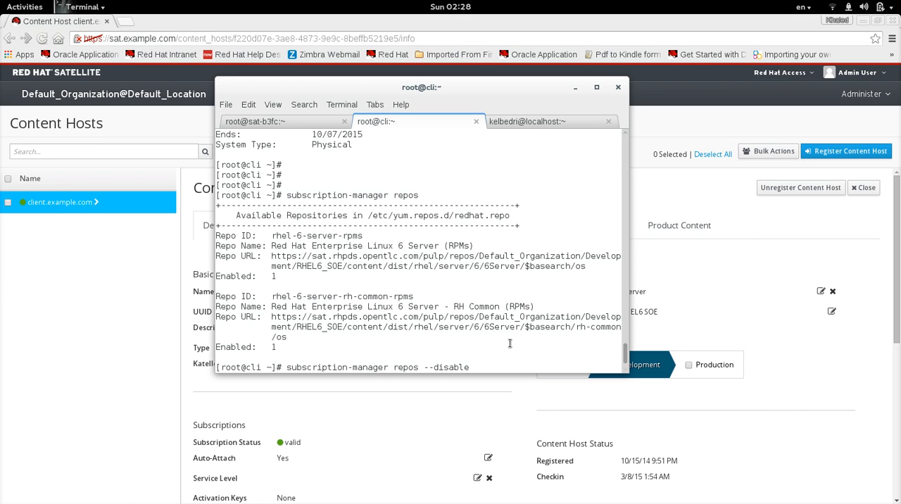
pyautogui.middleClick(515, 347)
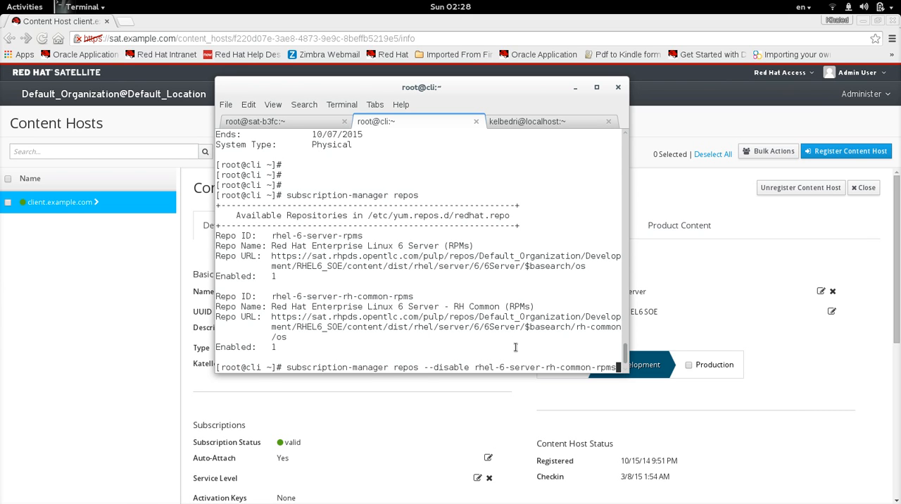
pyautogui.press('Return')
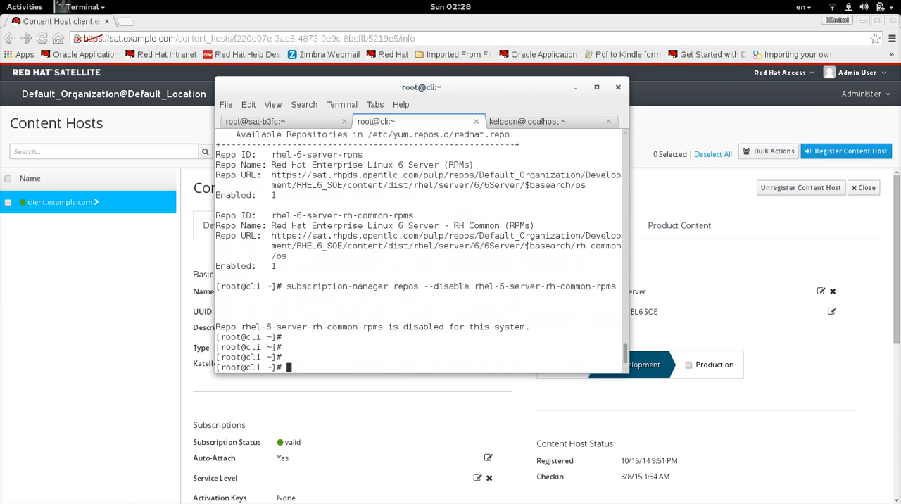
# - List the client's repositories again with subscription-manager repos and highlight the rhel-6-server-rh-common-rpms entry's repo ID and Enabled lines
pyautogui.press('Up')
pyautogui.press('BackSpace')
pyautogui.press('BackSpace')
pyautogui.press('BackSpace')
pyautogui.press('BackSpace')
pyautogui.press('BackSpace')
pyautogui.press('BackSpace')
pyautogui.press('BackSpace')
pyautogui.press('BackSpace')
pyautogui.press('BackSpace')
pyautogui.press('BackSpace')
pyautogui.press('BackSpace')
pyautogui.press('BackSpace')
pyautogui.press('BackSpace')
pyautogui.press('BackSpace')
pyautogui.press('BackSpace')
pyautogui.press('BackSpace')
pyautogui.press('BackSpace')
pyautogui.press('BackSpace')
pyautogui.press('BackSpace')
pyautogui.press('BackSpace')
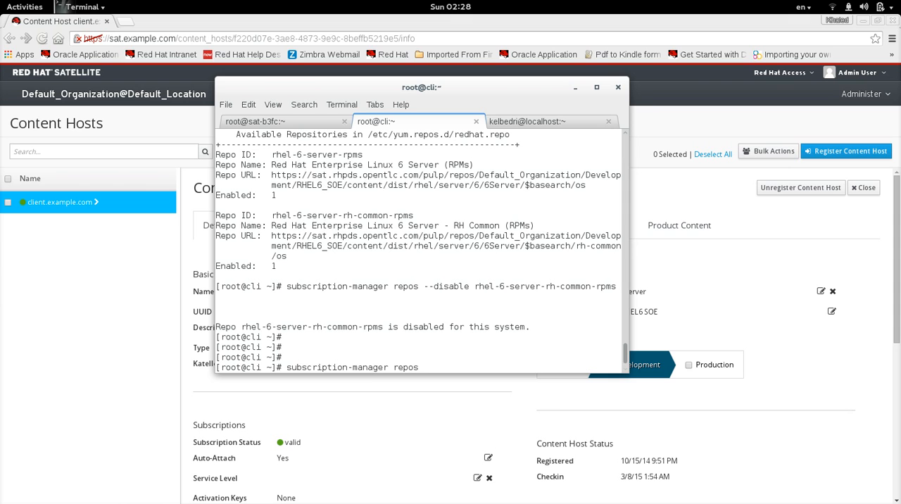
pyautogui.press('Return')
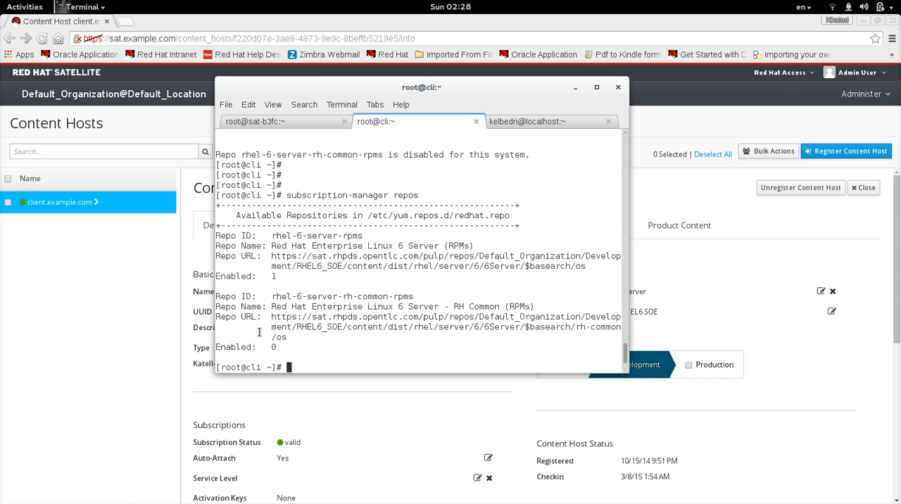
pyautogui.tripleClick(316, 297)
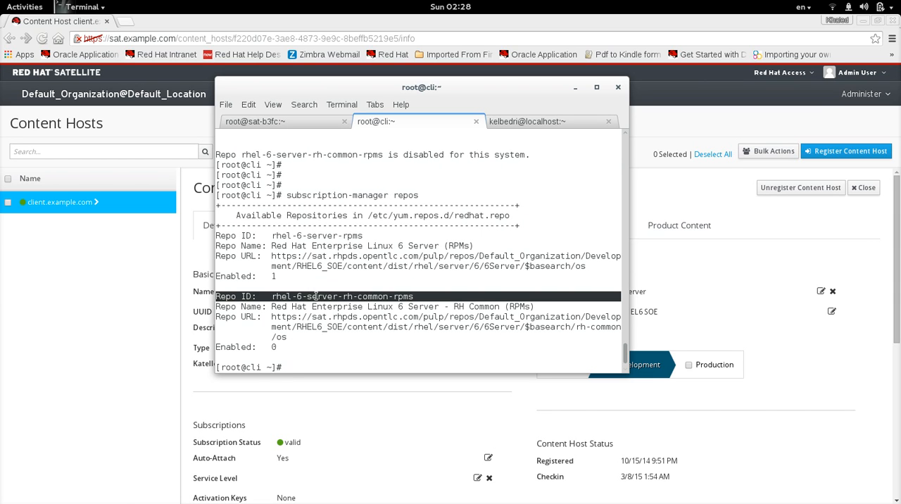
pyautogui.tripleClick(275, 348)
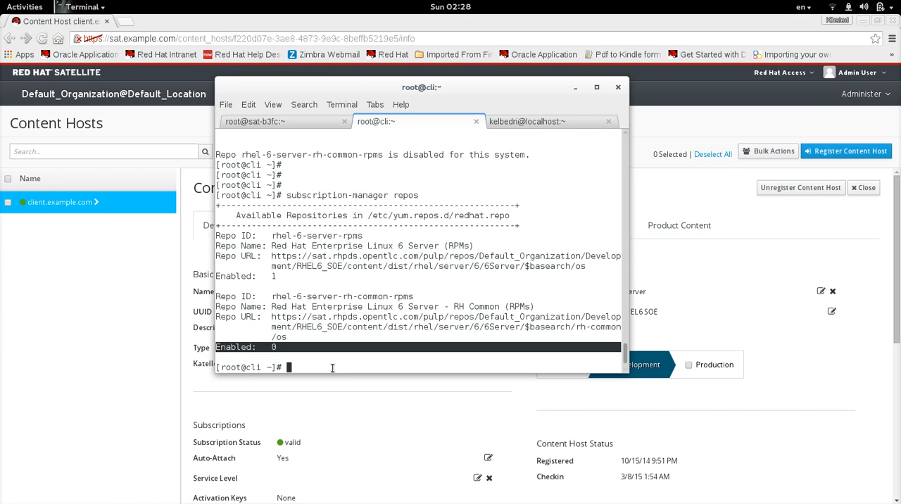
# - Enable the rhel-6-server-rh-common-rpms repository on the client with subscription-manager repos --enable
pyautogui.write('subscription-manager repos --disable rhel-6-server-rh-common-rpms')
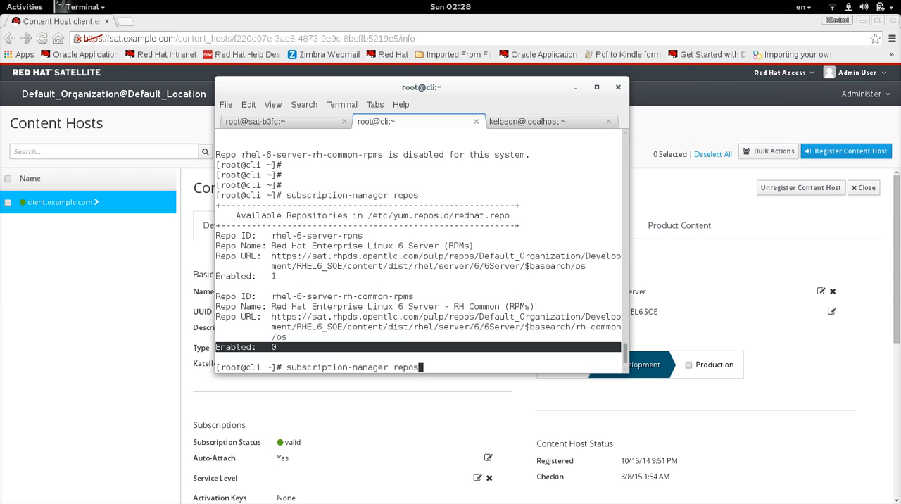
pyautogui.press('Left')
pyautogui.press('Left')
pyautogui.press('Left')
pyautogui.press('Left')
pyautogui.press('Left')
pyautogui.press('Left')
pyautogui.press('Left')
pyautogui.press('Left')
pyautogui.press('Left')
pyautogui.press('Left')
pyautogui.press('Left')
pyautogui.press('Left')
pyautogui.press('Left')
pyautogui.press('Left')
pyautogui.press('Left')
pyautogui.press('Left')
pyautogui.press('Left')
pyautogui.press('Left')
pyautogui.press('Left')
pyautogui.press('Left')
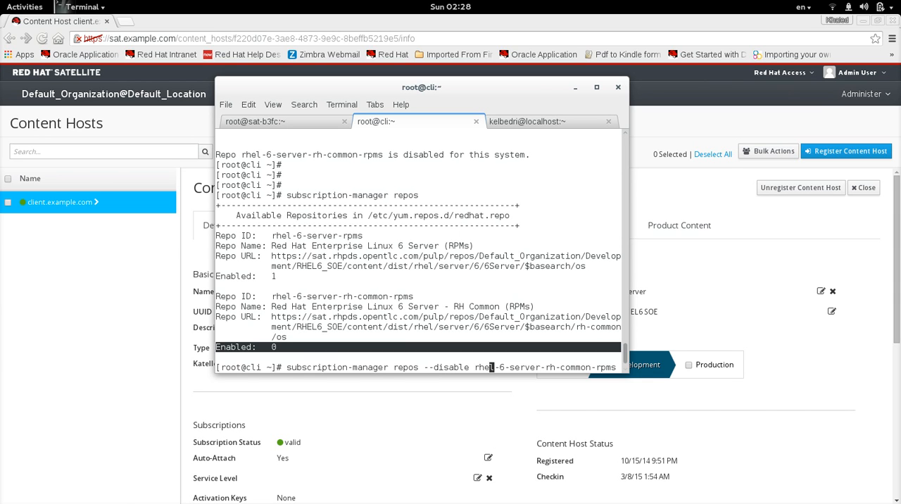
pyautogui.press('BackSpace')
pyautogui.press('BackSpace')
pyautogui.press('BackSpace')
pyautogui.press('BackSpace')
pyautogui.press('BackSpace')
pyautogui.press('BackSpace')
pyautogui.press('BackSpace')
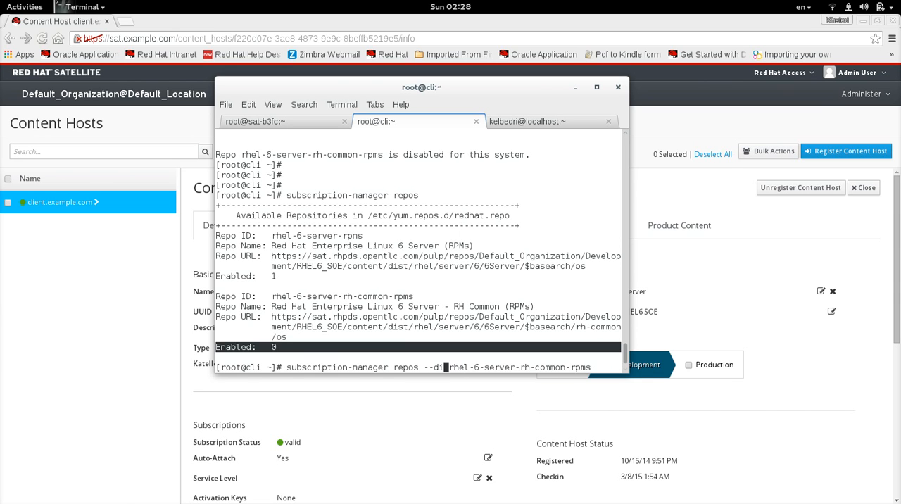
pyautogui.write('enable')
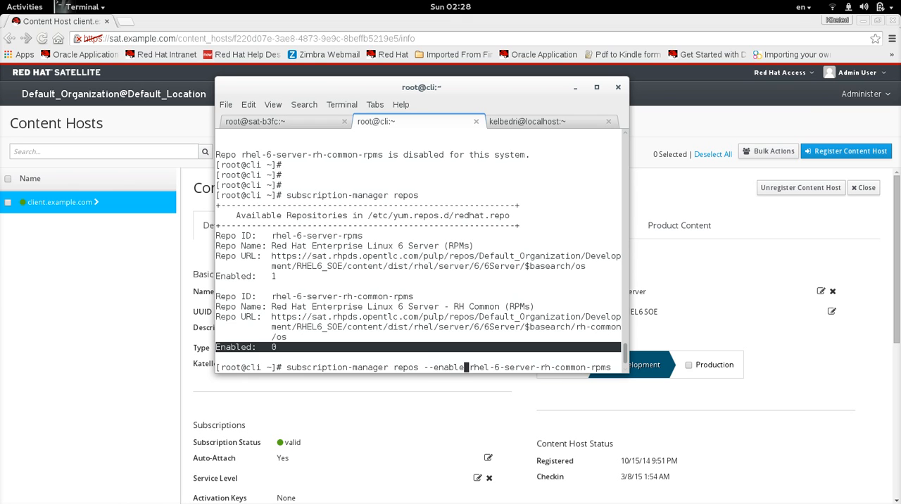
pyautogui.press('Return')
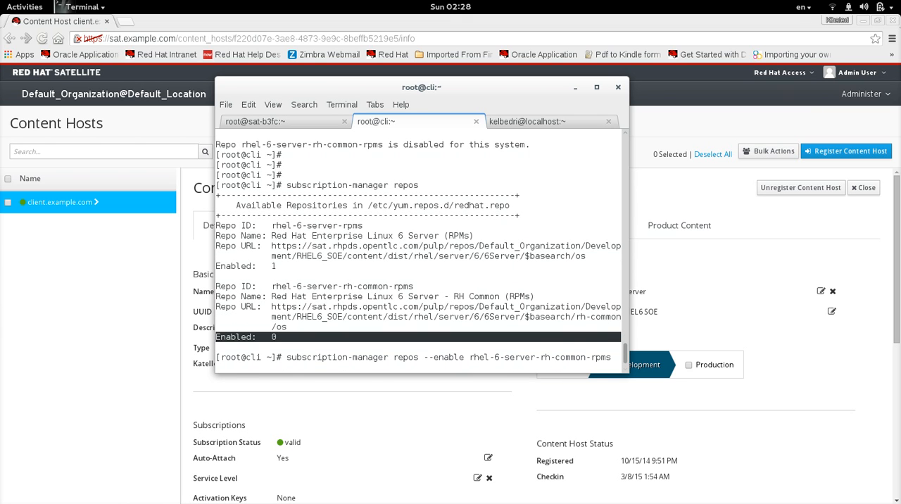
pyautogui.press('Return')
pyautogui.press('Return')
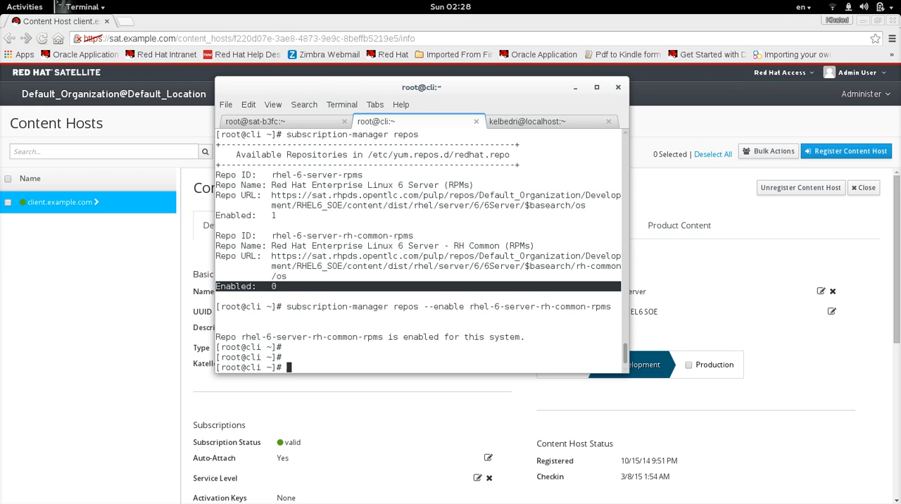
# - Search the client's enabled repositories for screen with yum search
pyautogui.write('yum search screen')
pyautogui.press('Return')
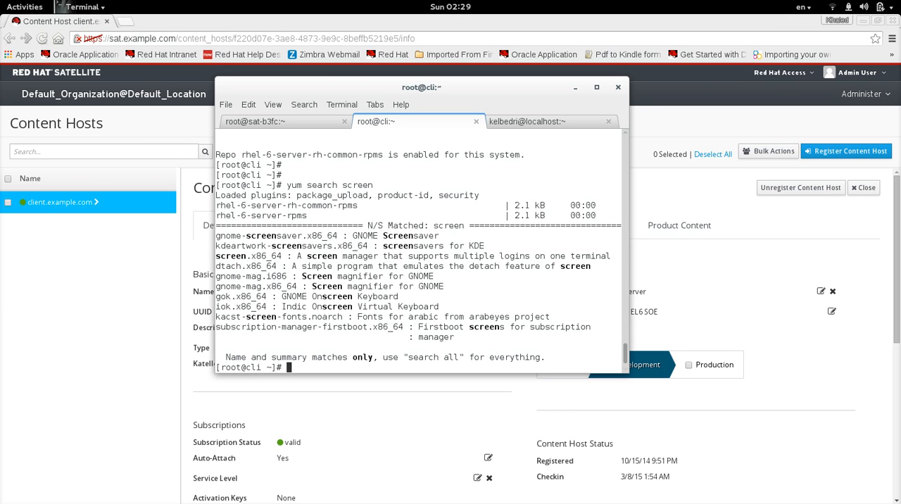
# - Install the screen package on the client with yum -y install
pyautogui.write('yum -y install screen')
pyautogui.press('Return')
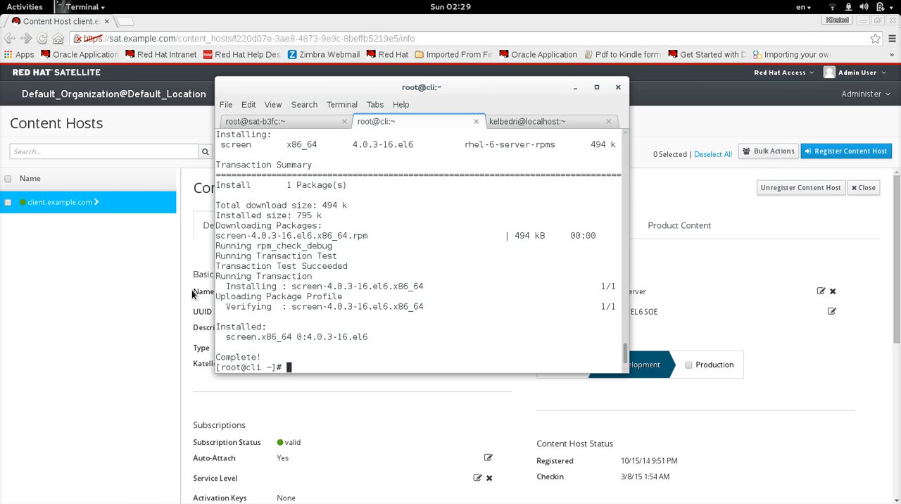
# - Switch to Red Hat Satellite in Chrome and open the applicable errata of content host client.example.com
pyautogui.click(93, 281)
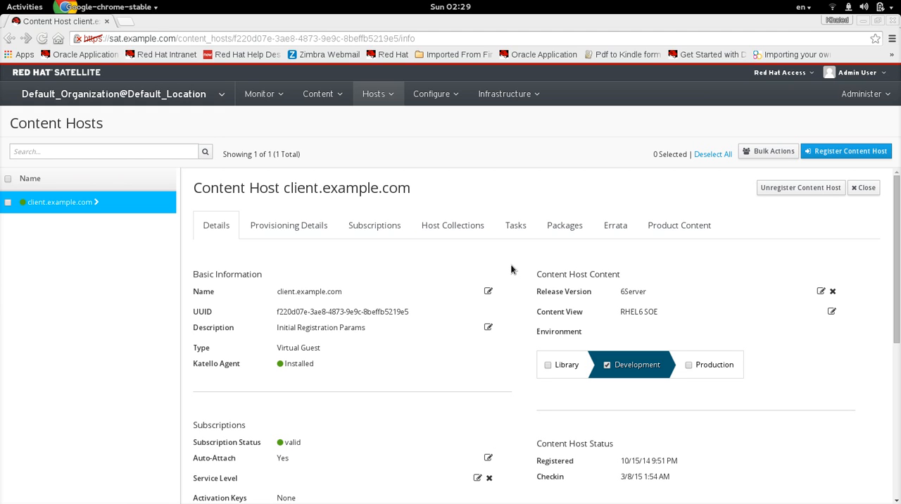
pyautogui.click(618, 227)
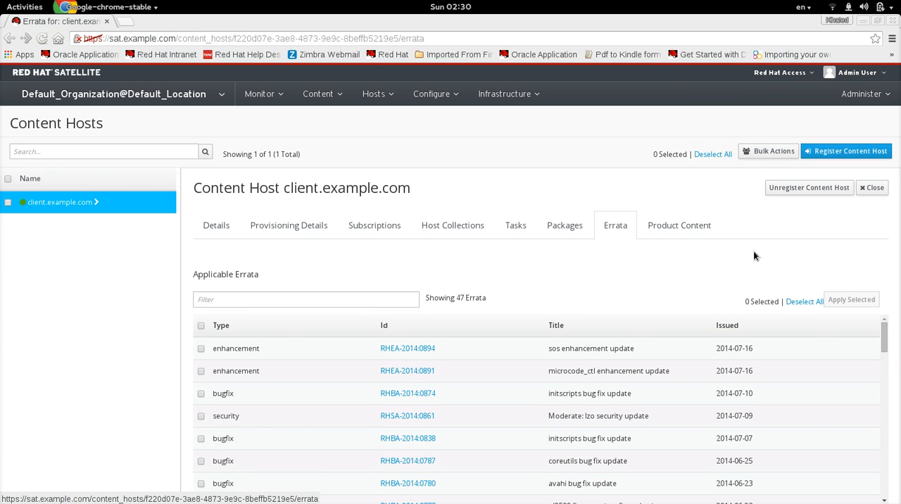
pyautogui.moveTo(884, 343)
pyautogui.mouseDown()
pyautogui.moveTo(869, 493)
pyautogui.moveTo(878, 479)
pyautogui.moveTo(873, 337)
pyautogui.mouseUp()
# - Filter the host's applicable errata by "security" and look through the filtered list
pyautogui.click(265, 300)
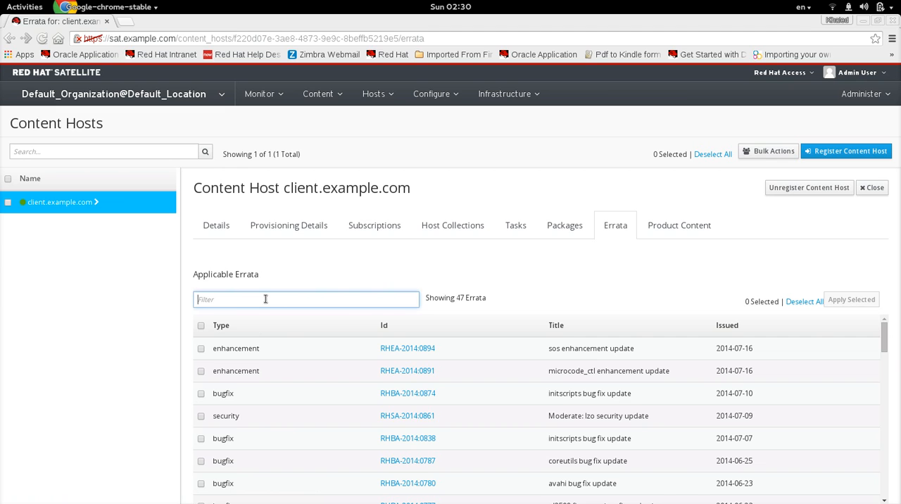
pyautogui.write('securi')
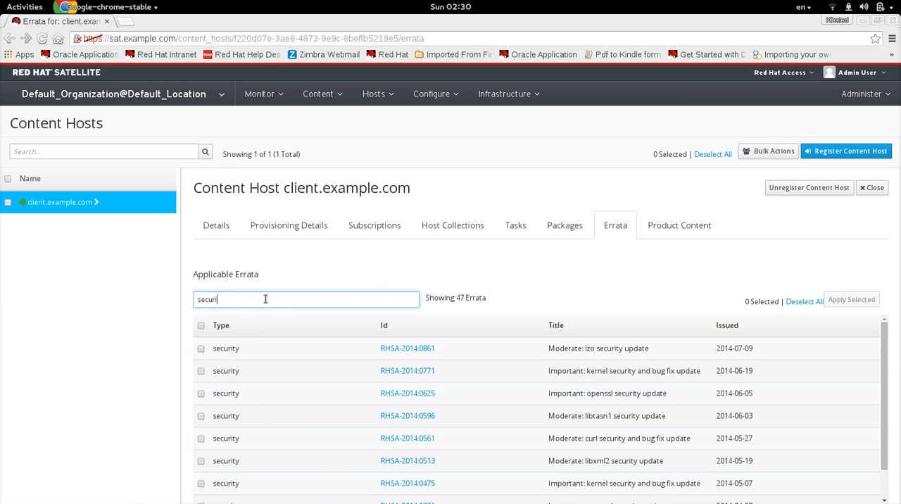
pyautogui.write('ty')
pyautogui.moveTo(884, 347); pyautogui.dragTo(883, 356)
pyautogui.scroll(-1, 875, 457)
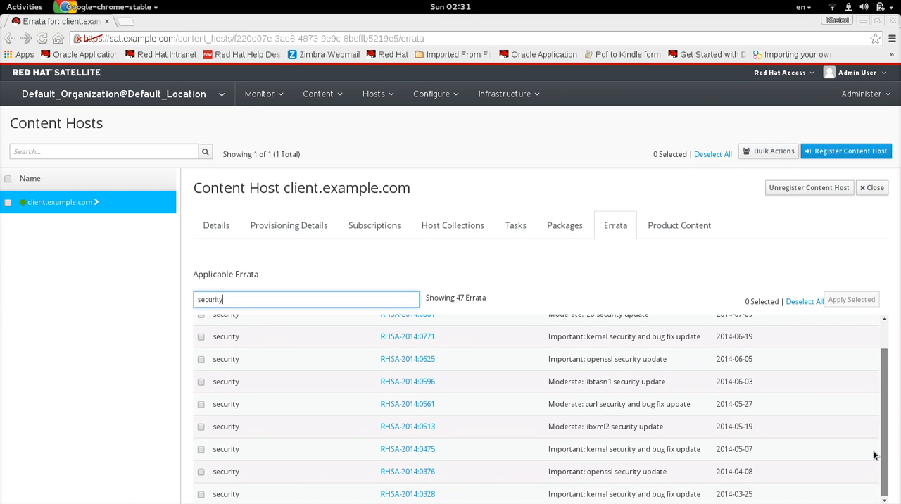
# - Apply the lzo and openssl security errata RHSA-2014:0861 and RHSA-2014:0625 to client.example.com
pyautogui.scroll(2, 874, 424)
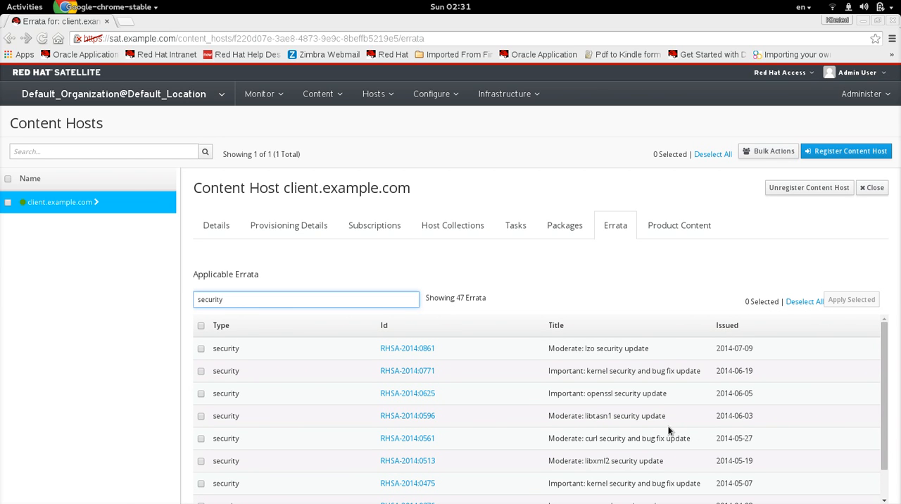
pyautogui.click(200, 349)
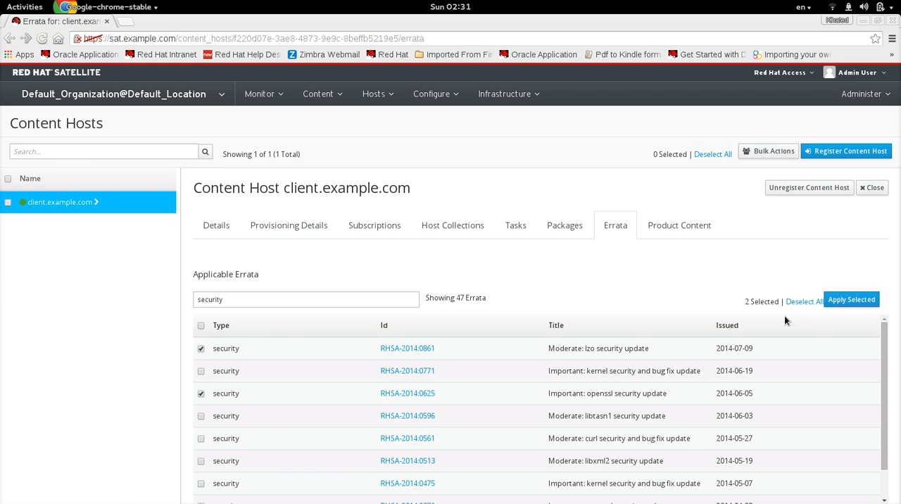
pyautogui.click(841, 303)
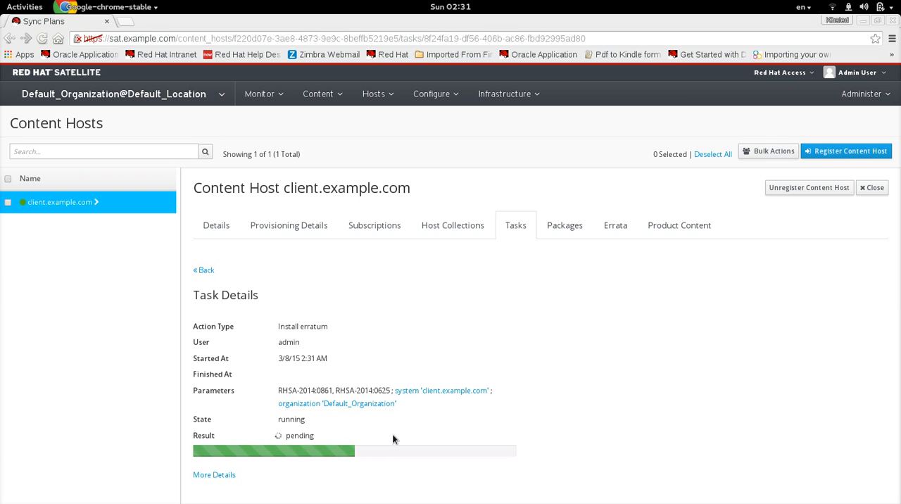
# - Switch to the client's terminal and query the installed lzo package with rpm -q
pyautogui.press('super')
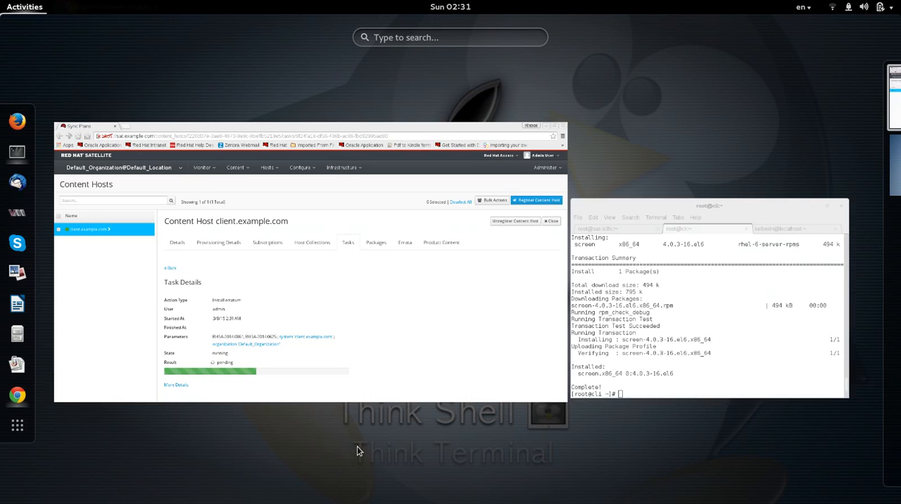
pyautogui.click(640, 370)
pyautogui.write('rpm -q')
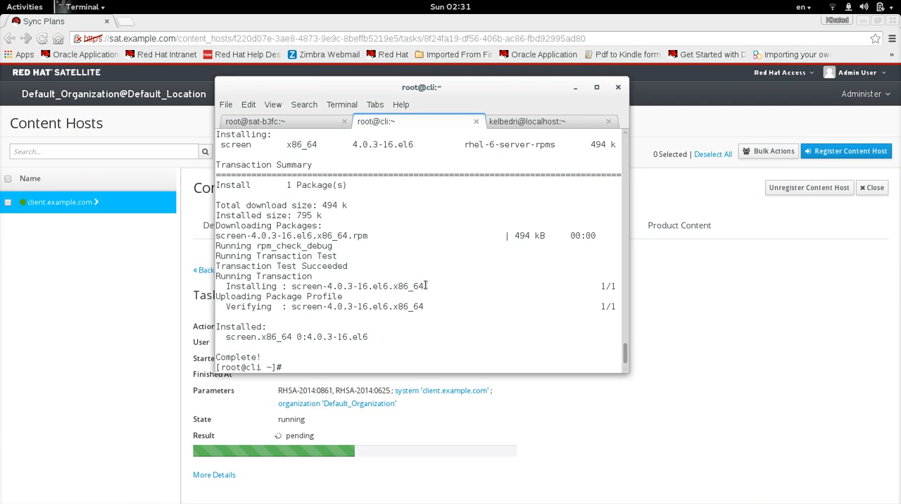
pyautogui.write(' l')
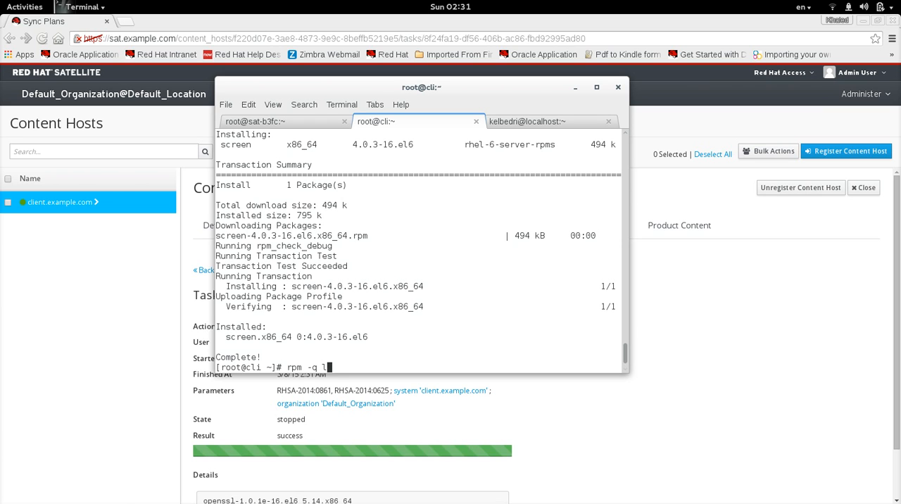
pyautogui.write('zo')
pyautogui.press('Return')
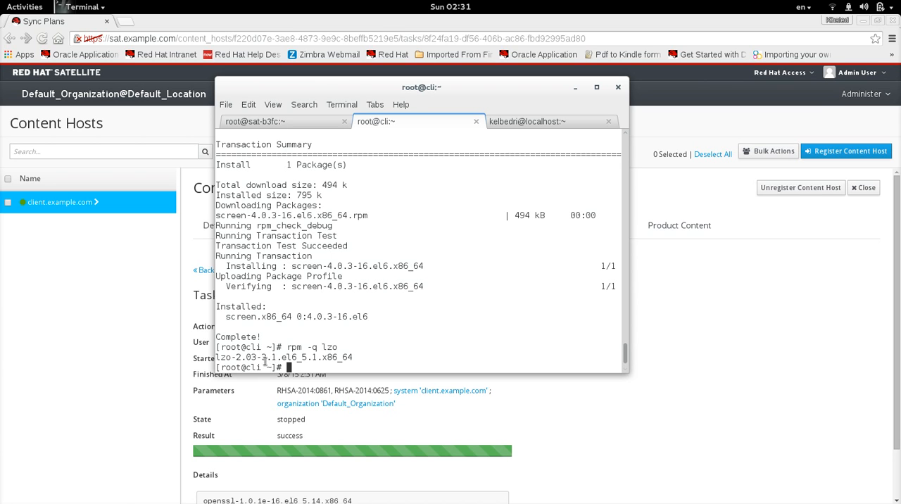
# - Check the package versions in Satellite's Install erratum task details and compare them with the terminal's lzo query output
pyautogui.moveTo(896, 287); pyautogui.dragTo(900, 361)
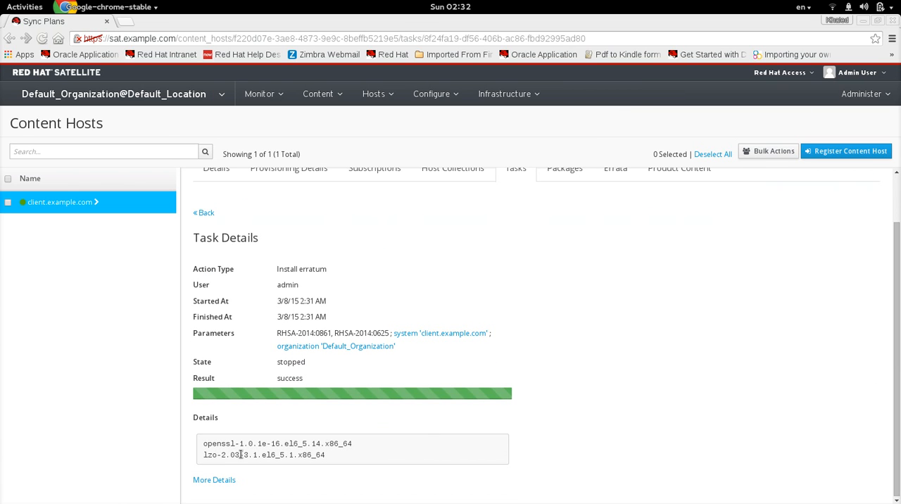
pyautogui.press('super')
pyautogui.click(704, 324)
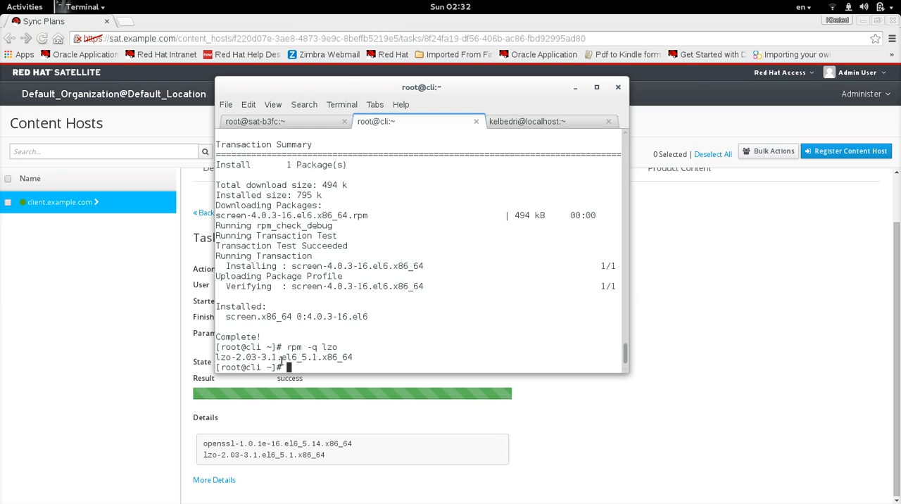
# - Query the installed openssl package on the client with rpm -q
pyautogui.press('Up')
pyautogui.press('BackSpace')
pyautogui.press('BackSpace')
pyautogui.press('BackSpace')
pyautogui.write('openssl')
pyautogui.press('Return')
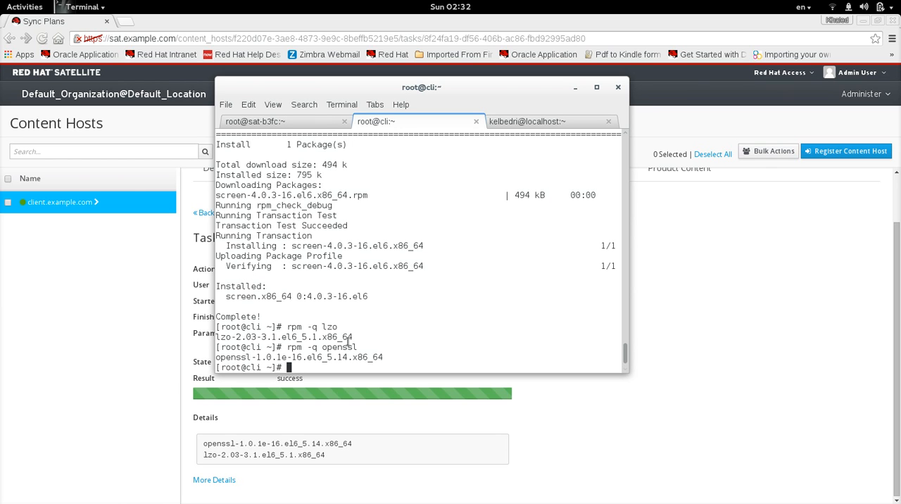
# - Switch to Satellite and return from the erratum task to the host's applicable errata list
pyautogui.click(387, 394)
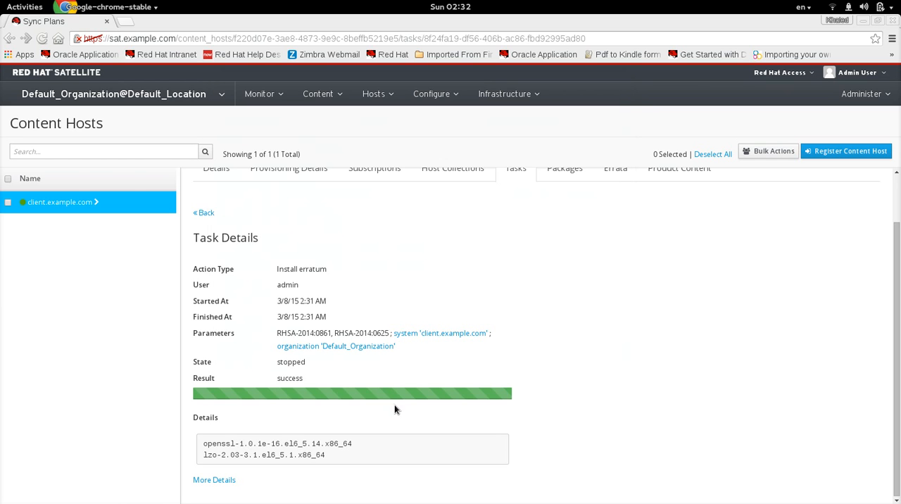
pyautogui.click(205, 213)
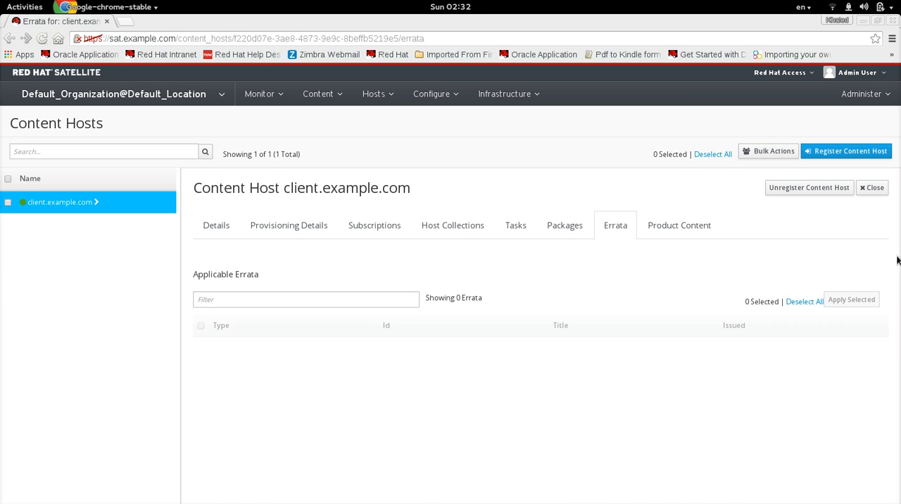
pyautogui.moveTo(885, 342); pyautogui.dragTo(885, 345)
# - Switch to the client's terminal and enter yum update --advisory at the prompt without running it
pyautogui.press('super')
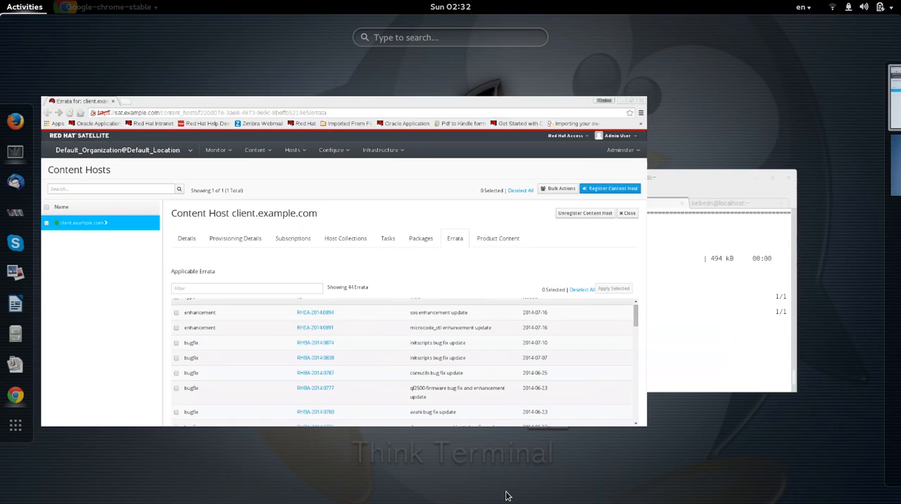
pyautogui.click(660, 377)
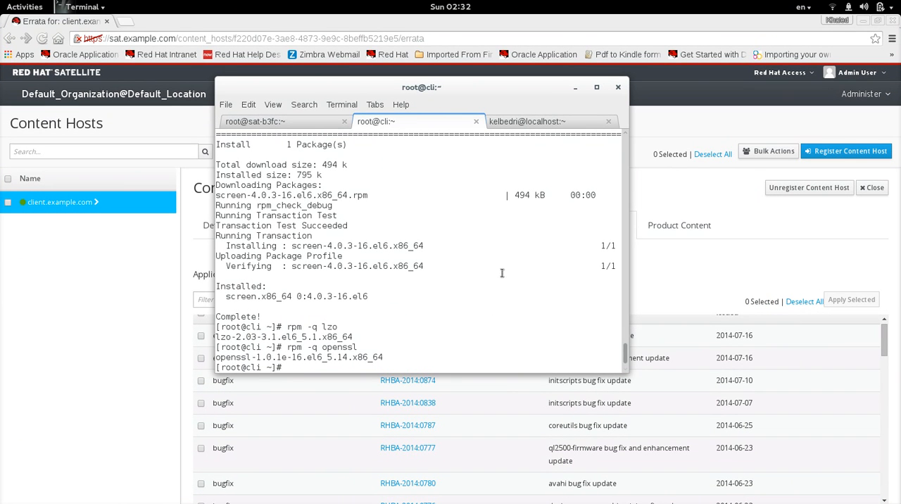
pyautogui.write('yum update')
pyautogui.write(' adv')
pyautogui.press('BackSpace')
pyautogui.press('BackSpace')
pyautogui.press('BackSpace')
pyautogui.write('--advisory')
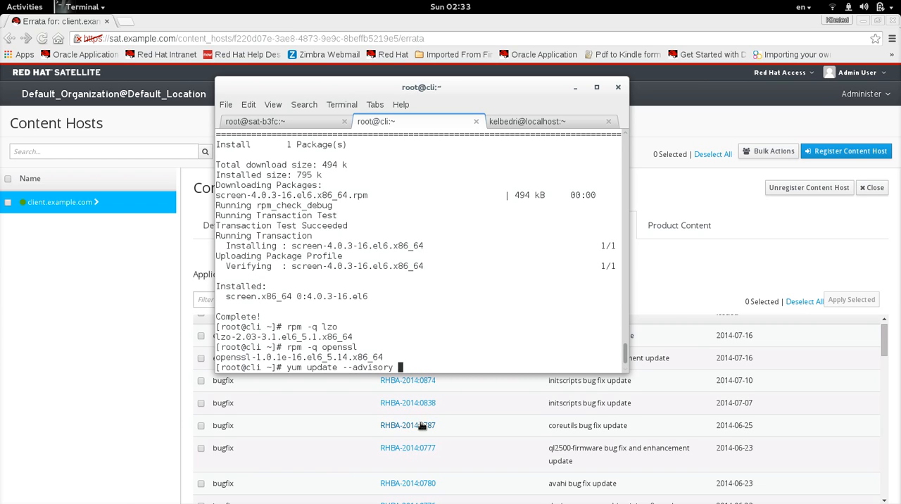
# - Copy the ql2500-firmware erratum ID RHBA-2014:0777 from Satellite into the waiting yum command, run it and accept the update
pyautogui.moveTo(439, 448); pyautogui.dragTo(380, 449)
pyautogui.press('super')
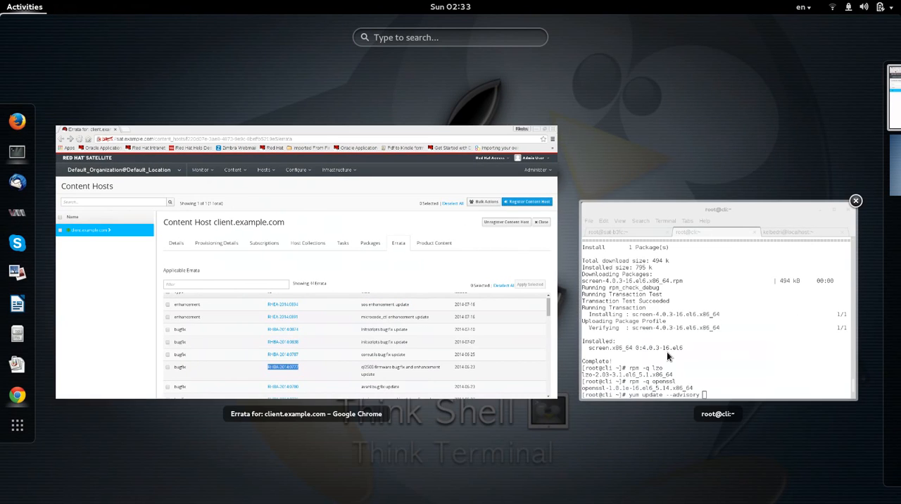
pyautogui.click(667, 351)
pyautogui.middleClick(554, 324)
pyautogui.press('Return')
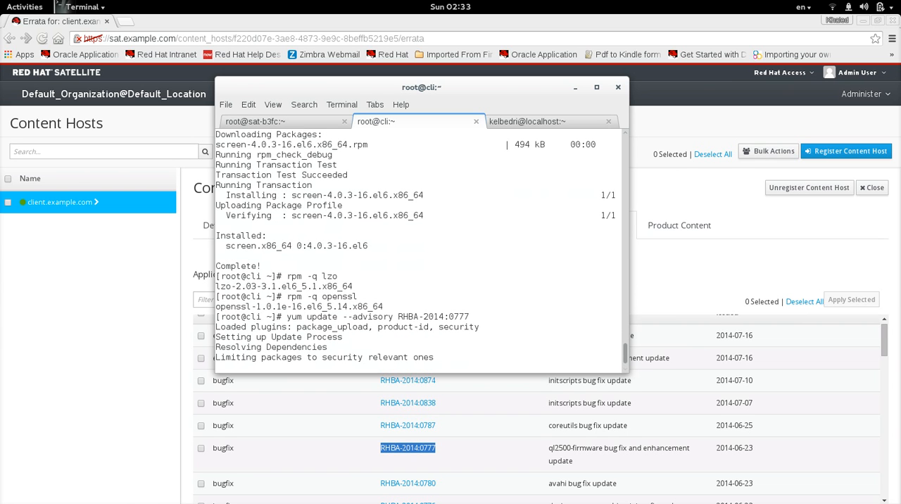
pyautogui.write('y')
pyautogui.press('Return')
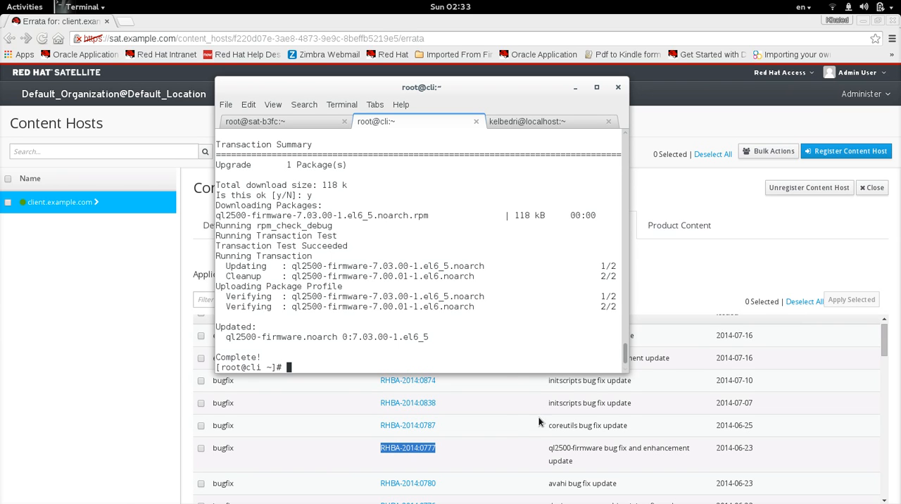
# - Switch back to Satellite and look through the client host's list of applicable errata
pyautogui.click(145, 361)
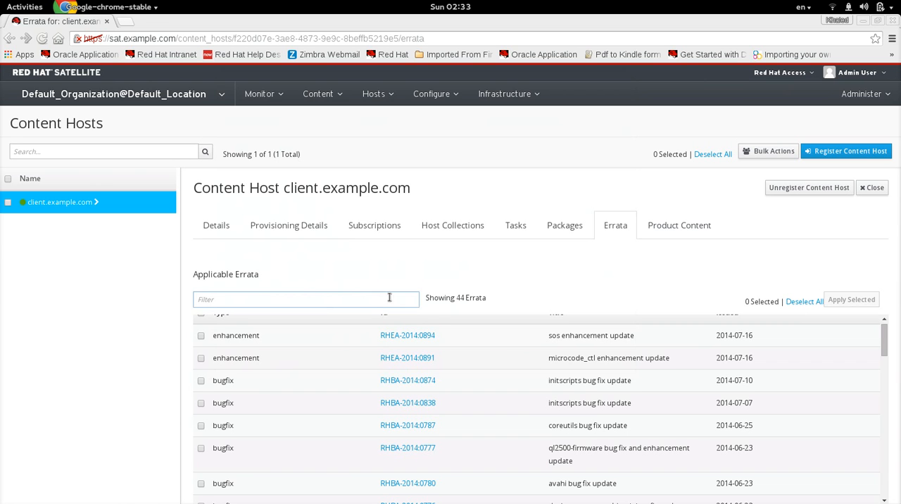
pyautogui.scroll(-1, 884, 358)
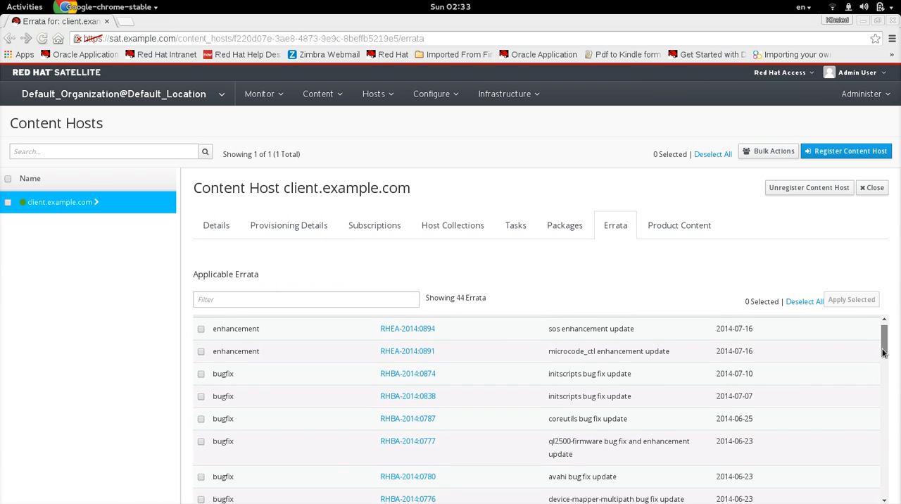
pyautogui.scroll(-1, 885, 358)
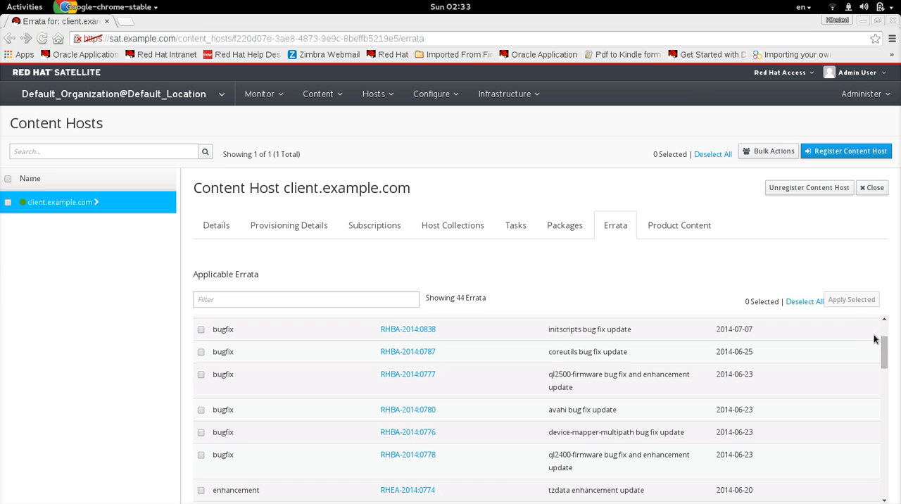
pyautogui.scroll(3, 885, 345)
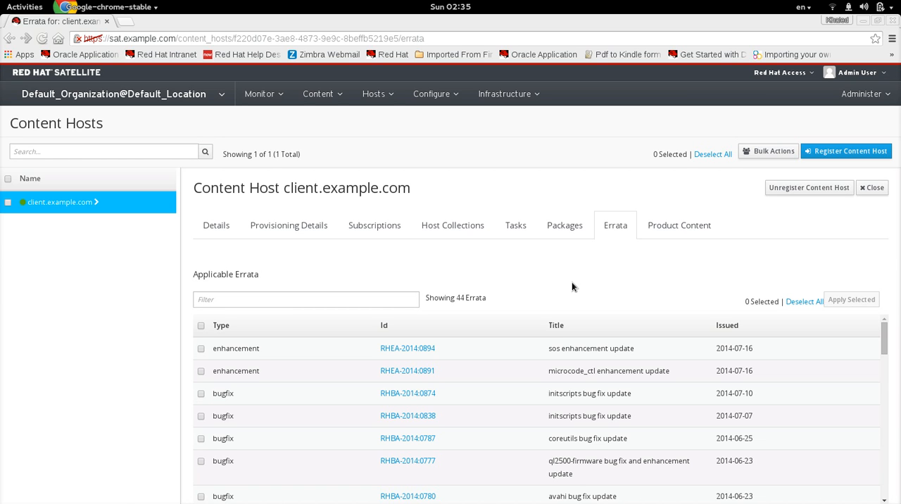
# - Open the Satellite Class product and view the Puppet modules in its Simple Modules repository
pyautogui.click(335, 98)
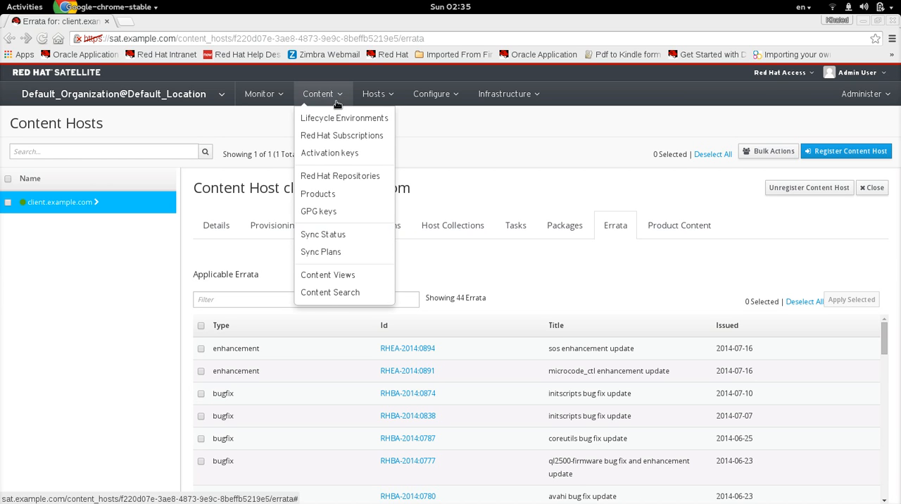
pyautogui.click(328, 199)
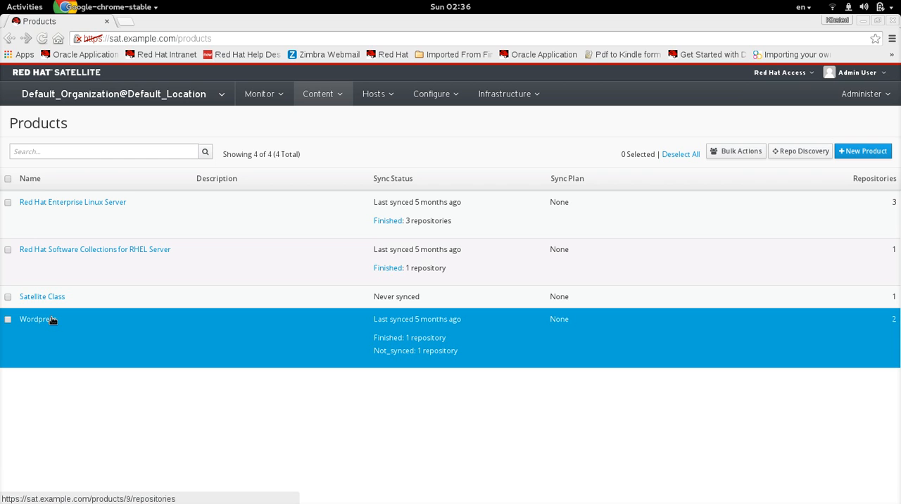
pyautogui.click(43, 299)
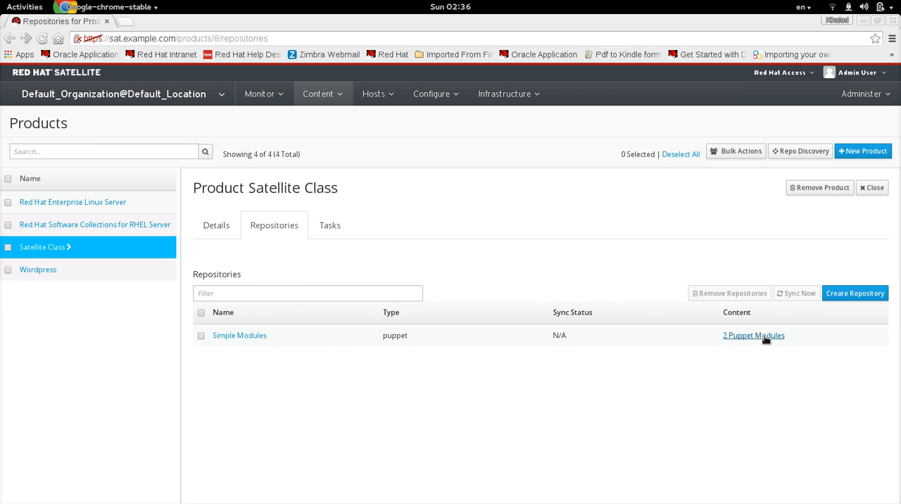
pyautogui.click(735, 338)
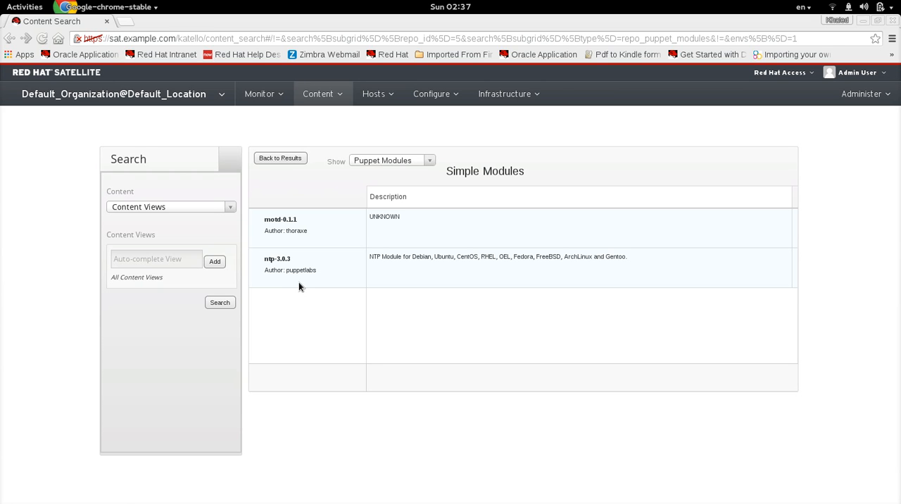
# - Return to the product list, open the Wordpress product and look through the packages in its Wordpress Packages repository
pyautogui.click(298, 162)
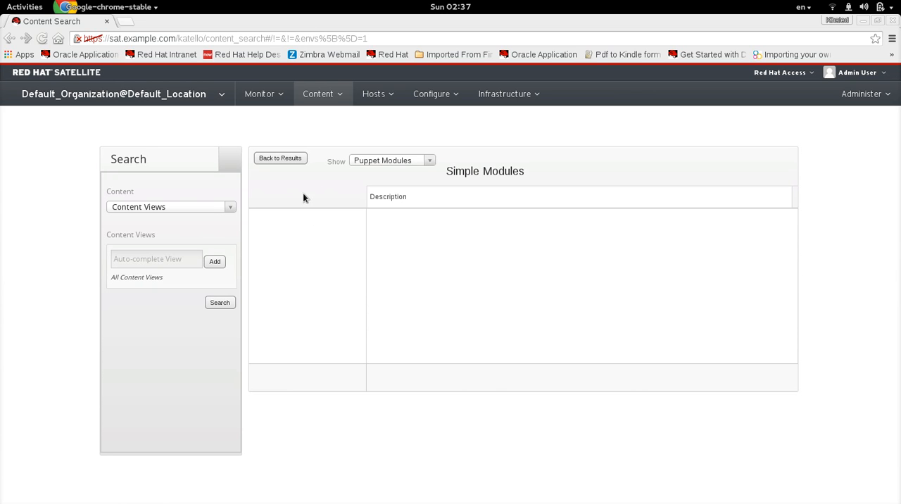
pyautogui.click(286, 160)
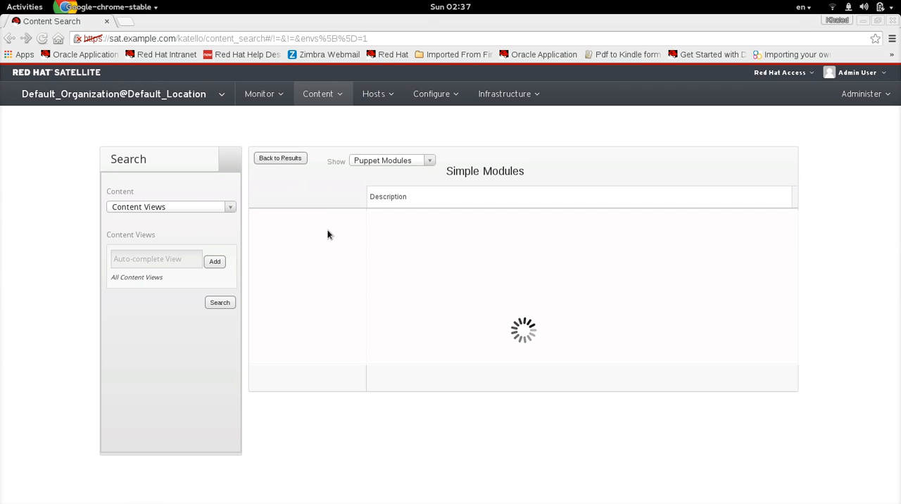
pyautogui.click(337, 100)
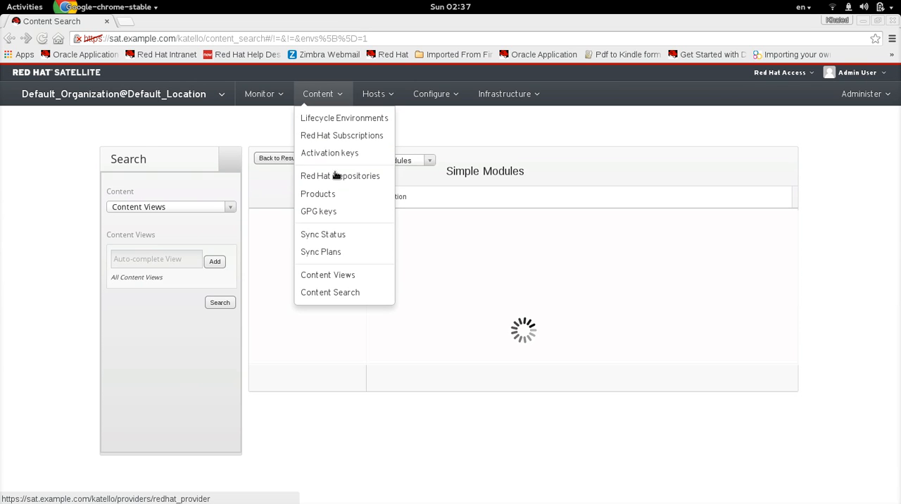
pyautogui.click(334, 192)
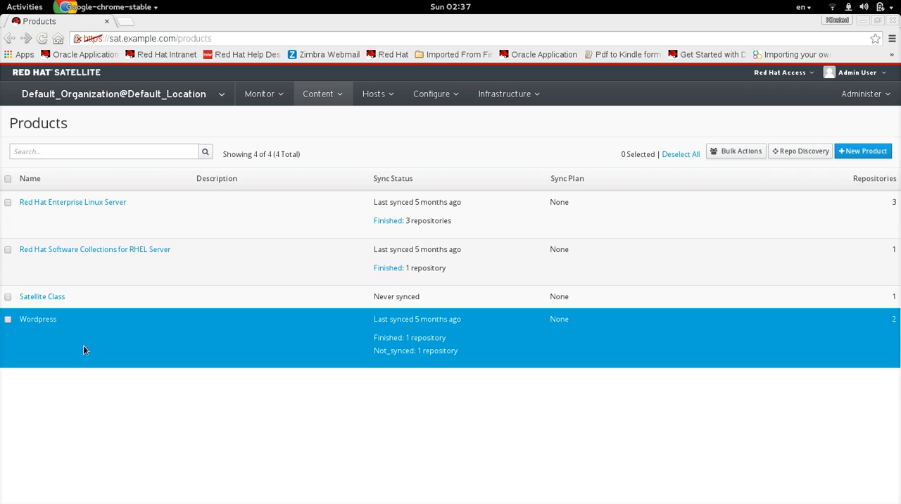
pyautogui.click(39, 320)
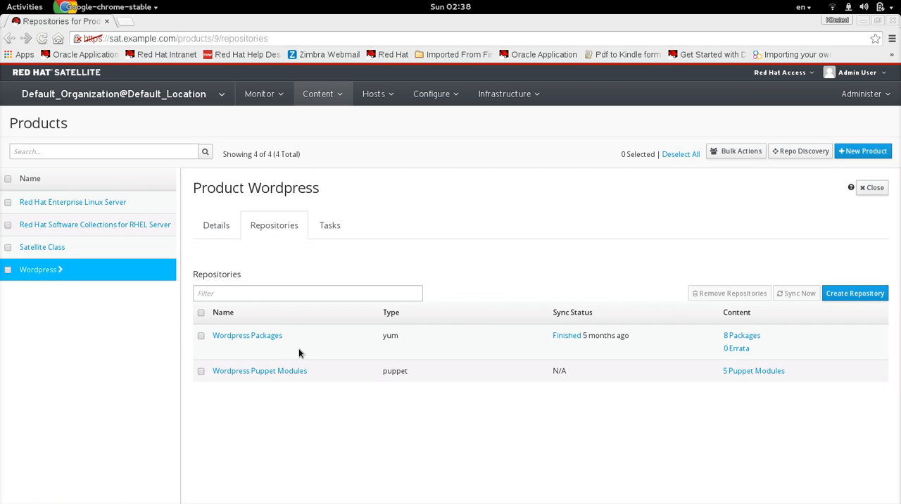
pyautogui.click(735, 337)
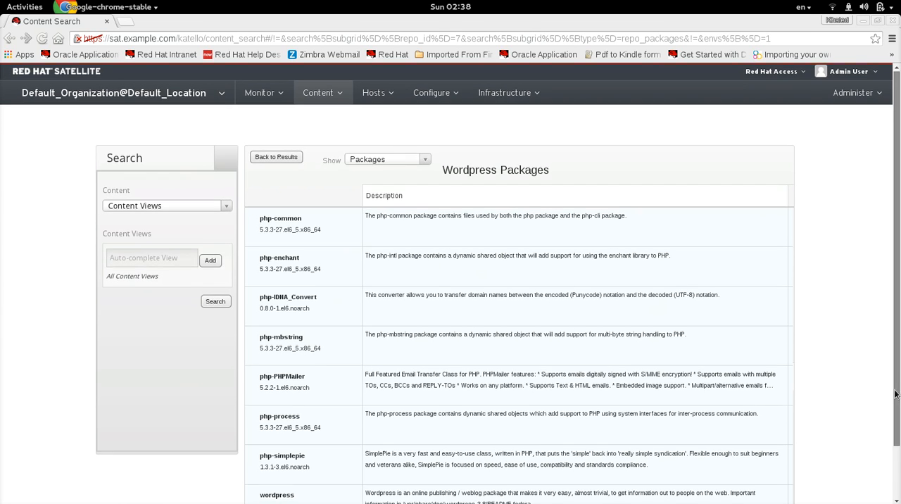
pyautogui.scroll(-2, 889, 455)
pyautogui.scroll(1, 888, 451)
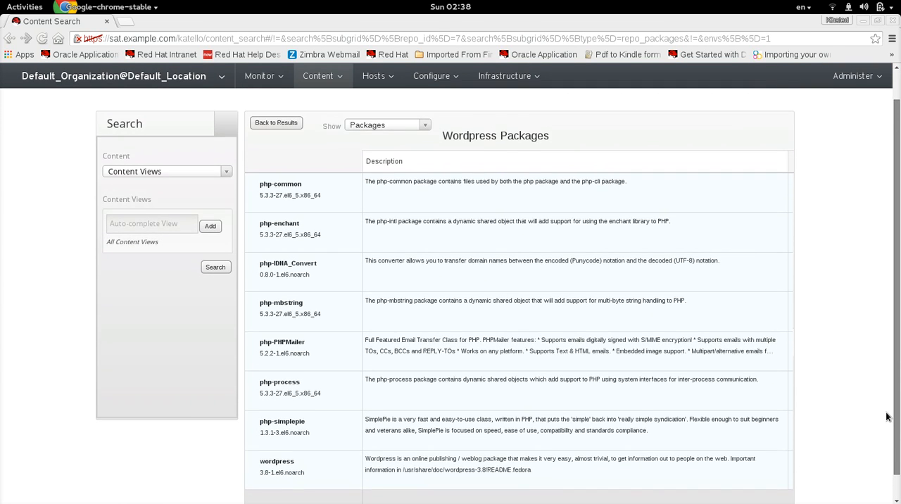
pyautogui.scroll(1, 880, 395)
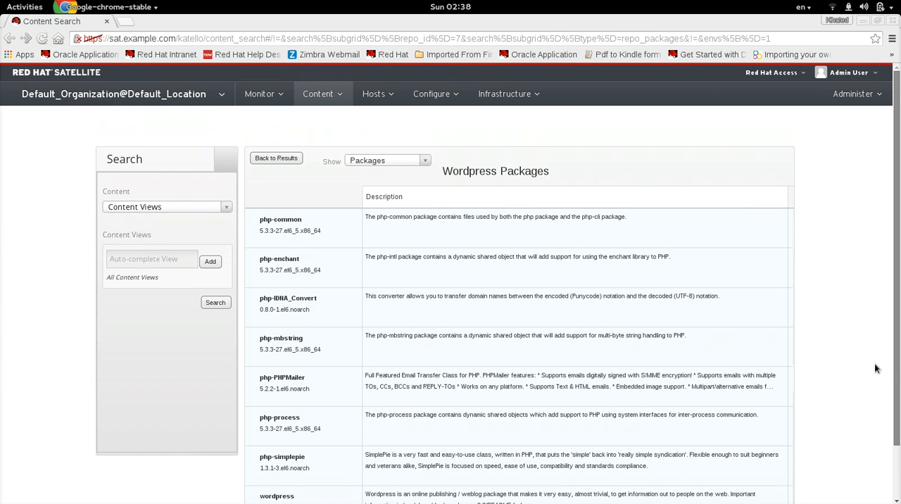
# - Reopen the Wordpress product from the product list and view the modules in its Wordpress Puppet Modules repository
pyautogui.click(272, 158)
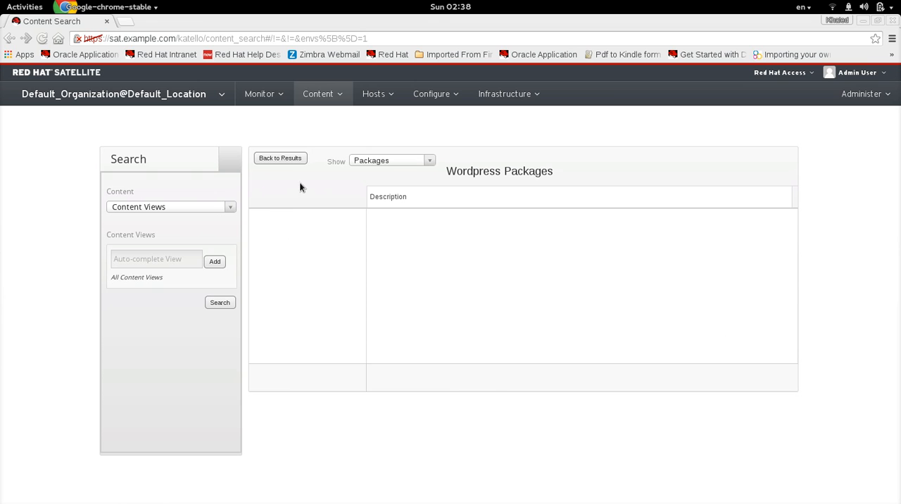
pyautogui.click(271, 159)
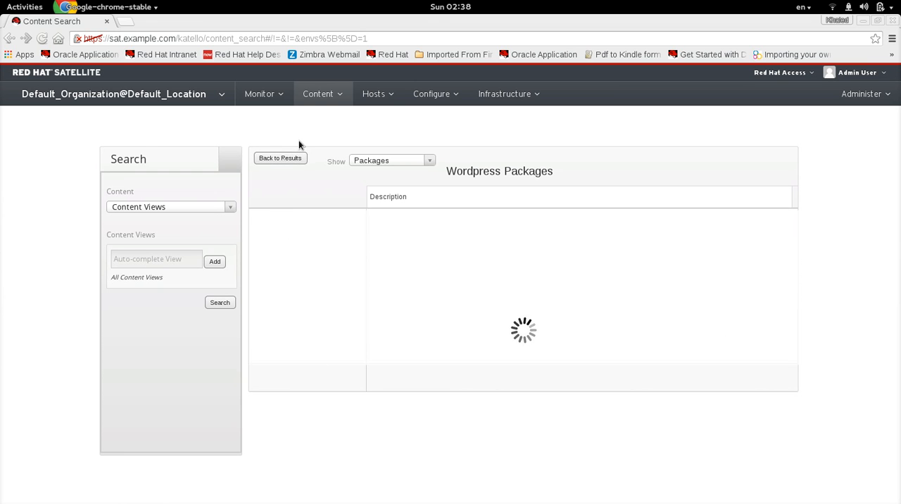
pyautogui.click(326, 104)
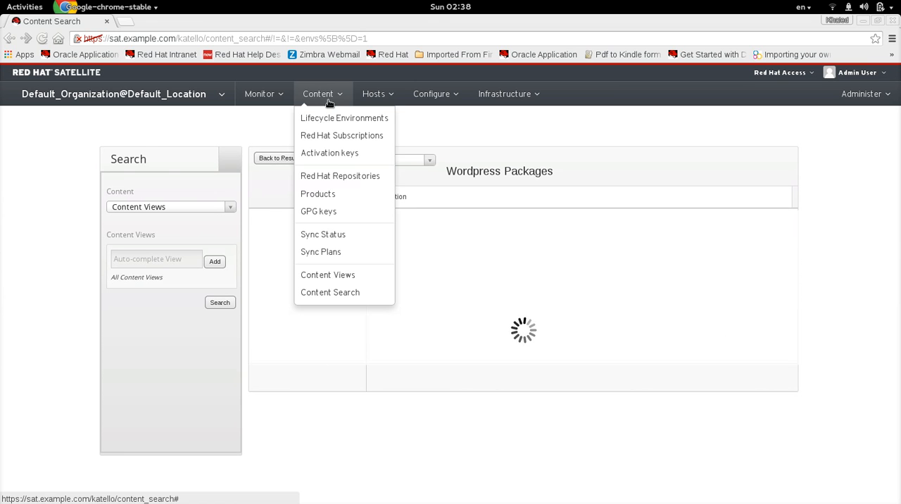
pyautogui.click(331, 195)
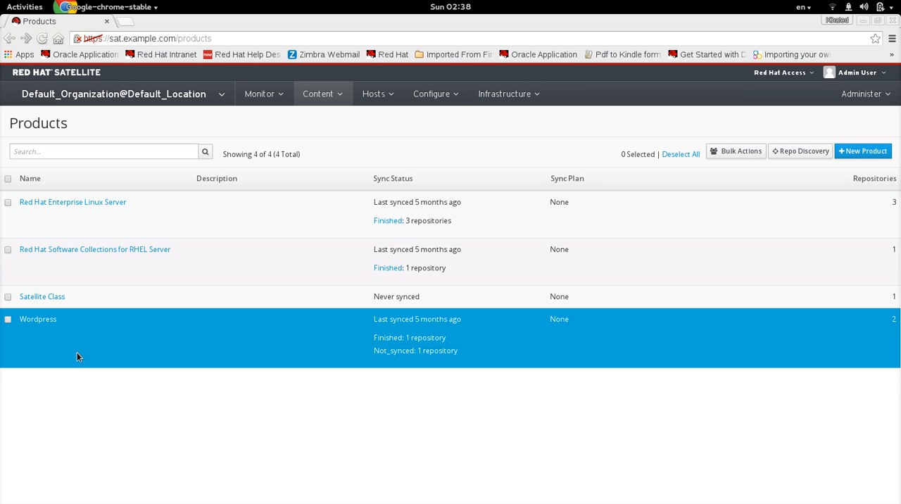
pyautogui.click(37, 319)
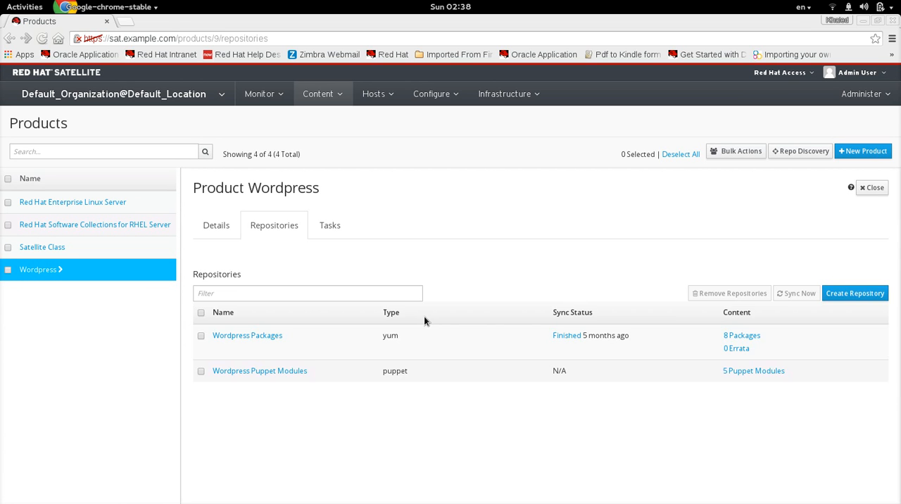
pyautogui.click(755, 374)
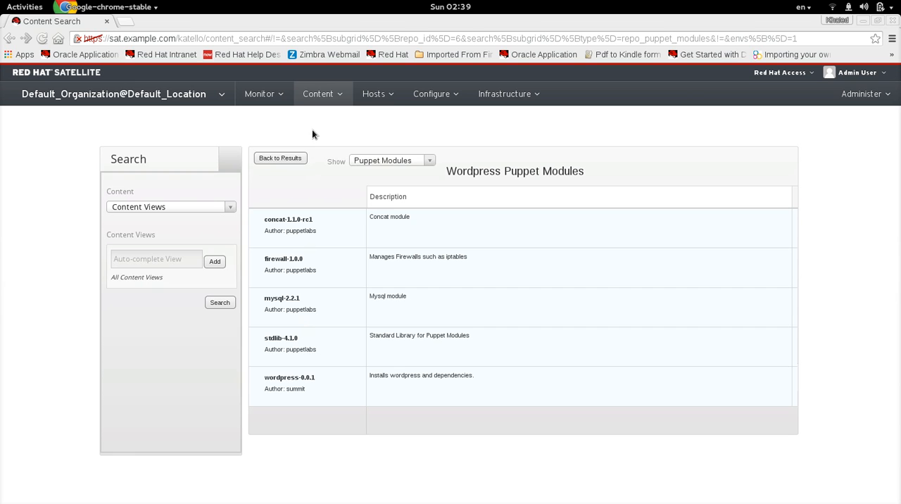
# - View the list of content views and the lifecycle environment paths
pyautogui.click(318, 96)
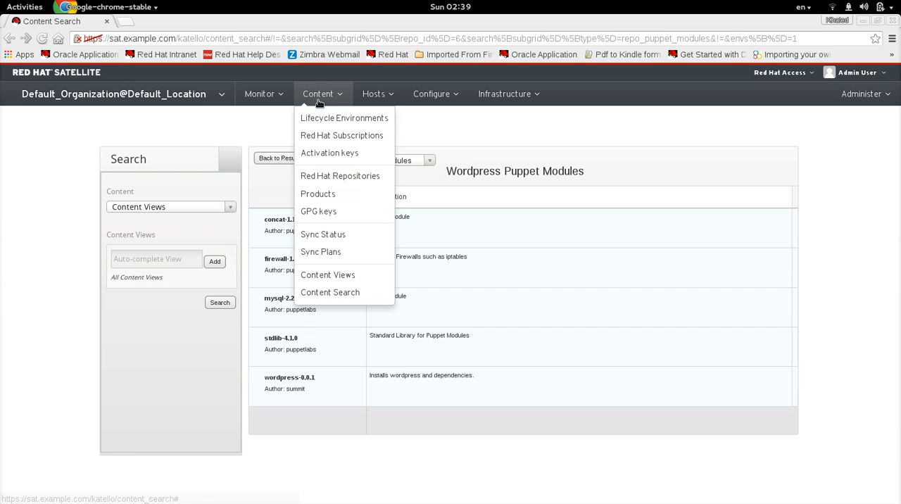
pyautogui.click(339, 274)
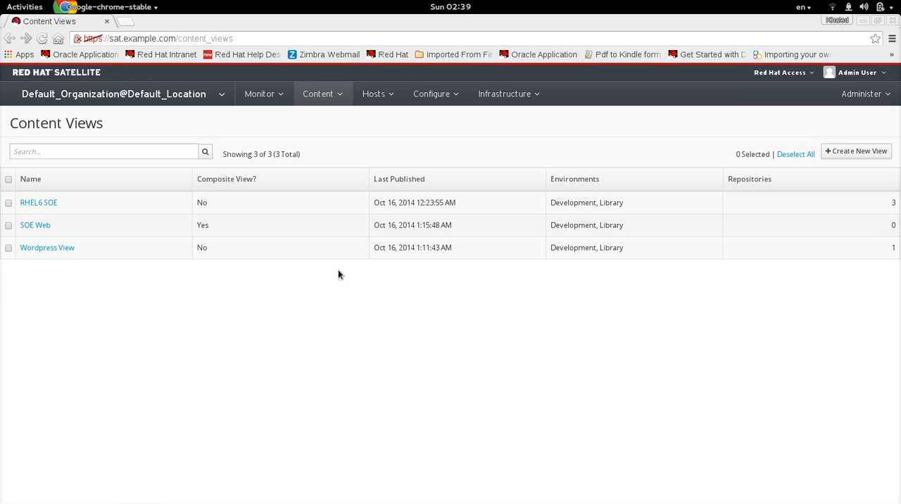
pyautogui.moveTo(334, 94)
pyautogui.click(338, 121)
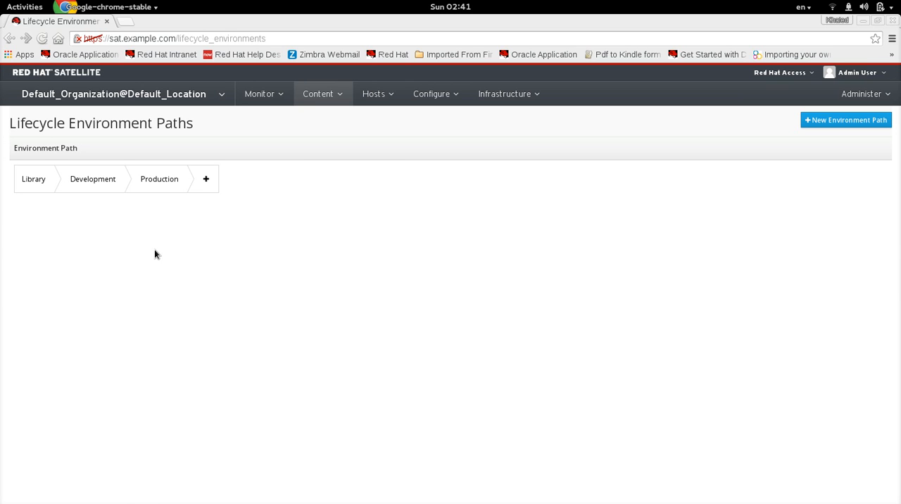
# - Return to the content views and open the version list of RHEL6 SOE
pyautogui.click(330, 95)
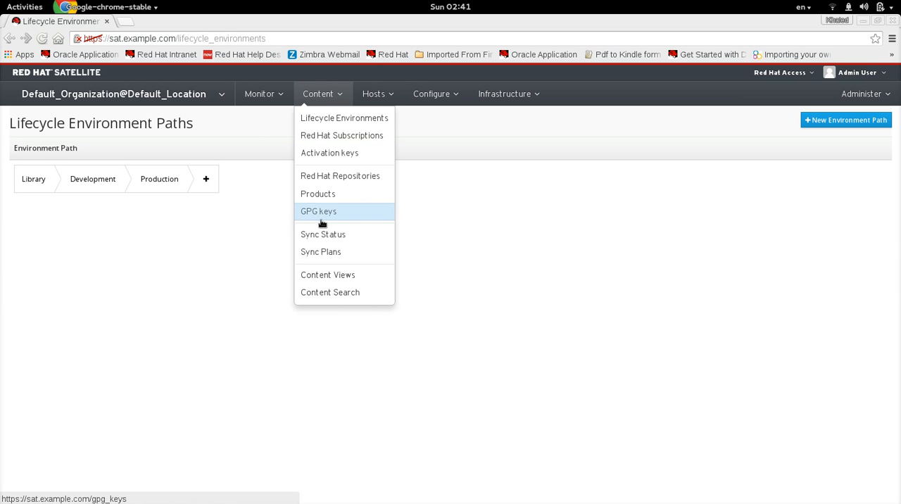
pyautogui.click(336, 276)
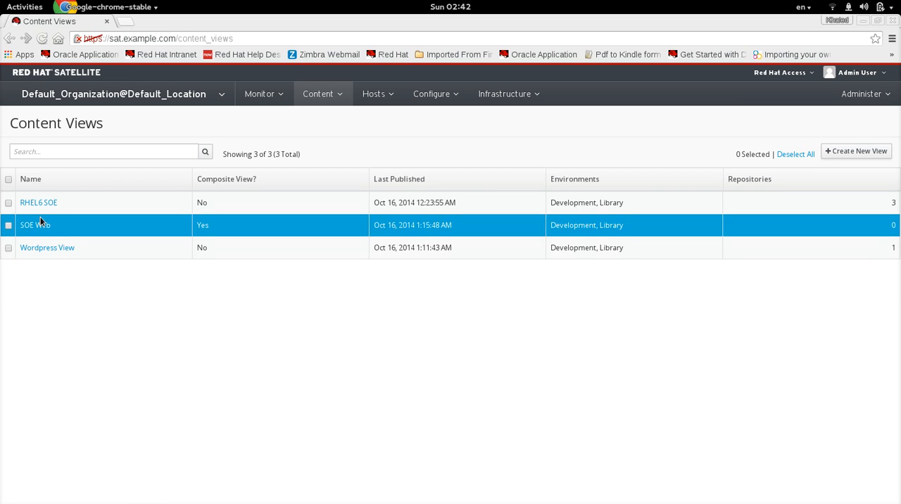
pyautogui.click(44, 203)
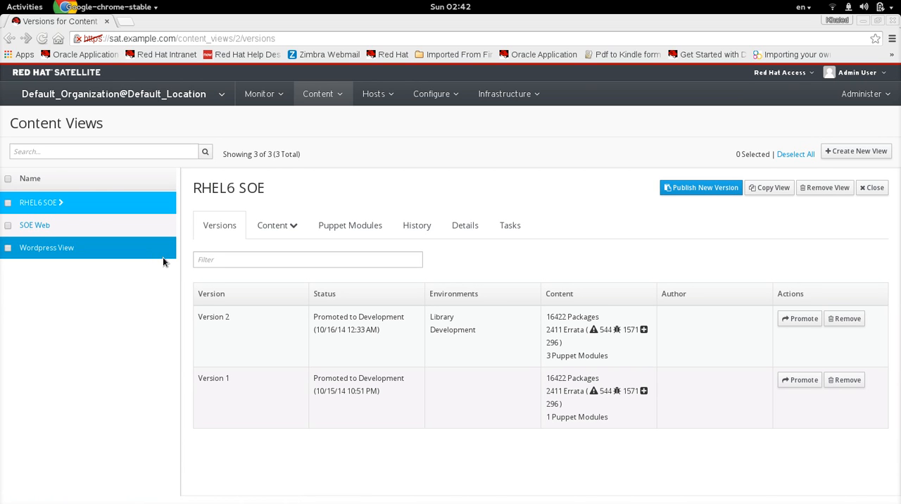
pyautogui.click(341, 309)
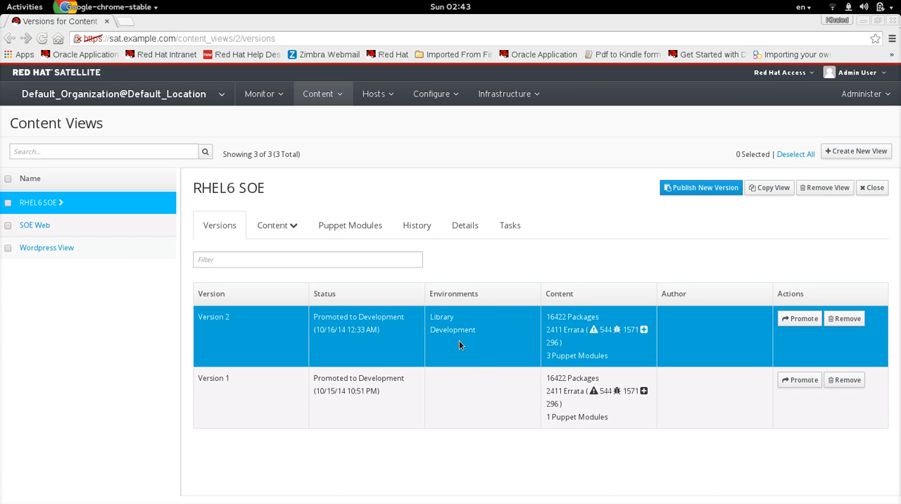
# - View the promotion options for Version 2 of RHEL6 SOE and return to the version list without promoting it
pyautogui.click(446, 372)
pyautogui.click(808, 321)
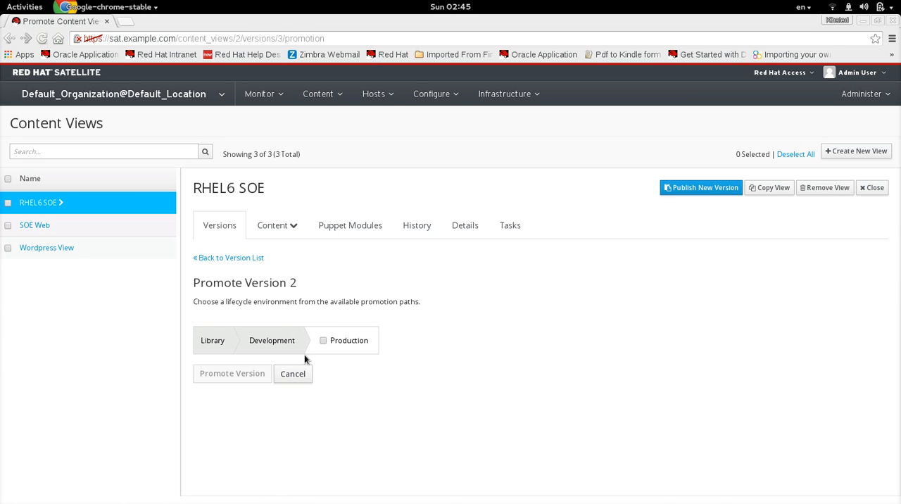
pyautogui.click(301, 379)
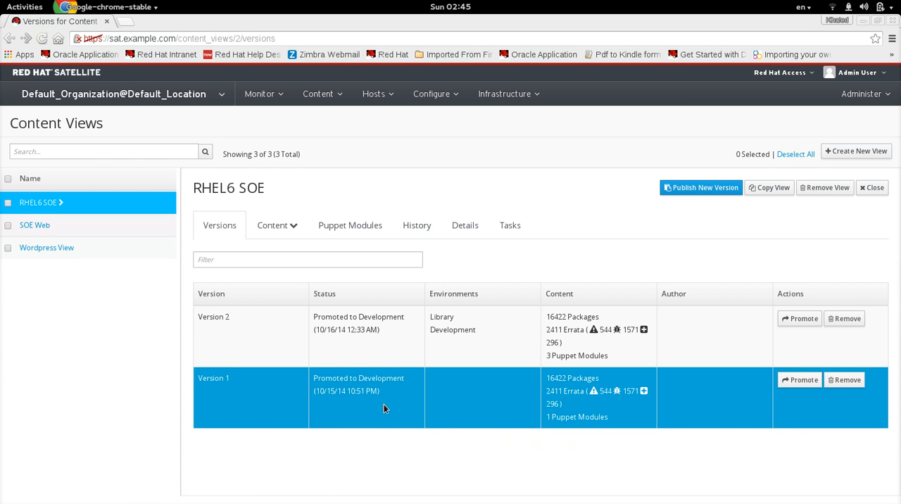
pyautogui.press('super')
pyautogui.click(620, 338)
pyautogui.click(509, 122)
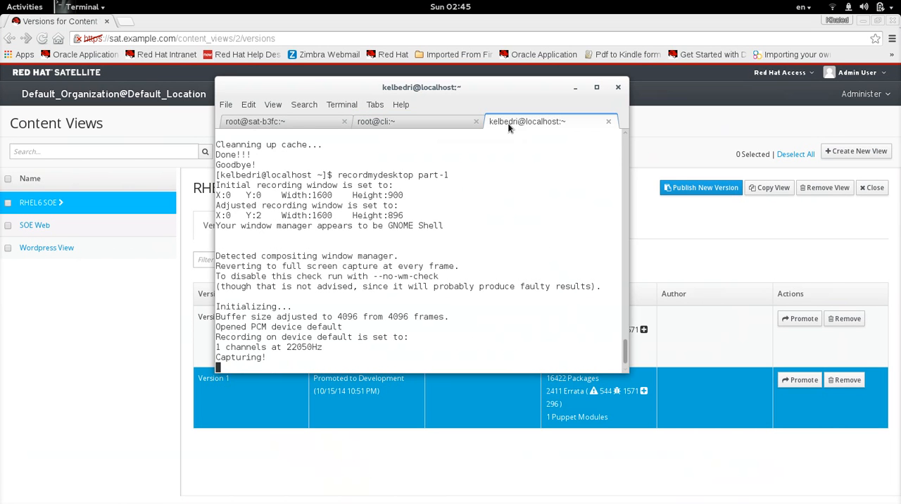